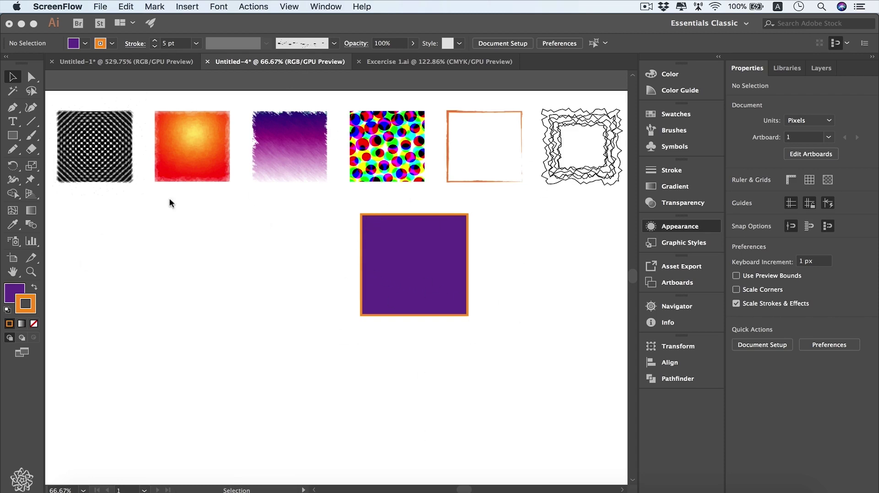
Select the purple square with the orange border and show its stroke and fill attributes in Appearance.
left_click(351, 338)
left_click_drag(351, 337, 426, 281)
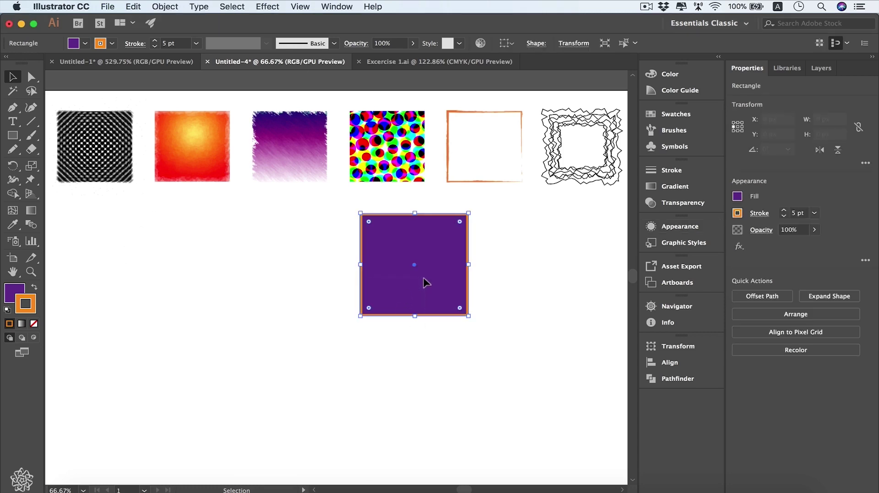
left_click(691, 228)
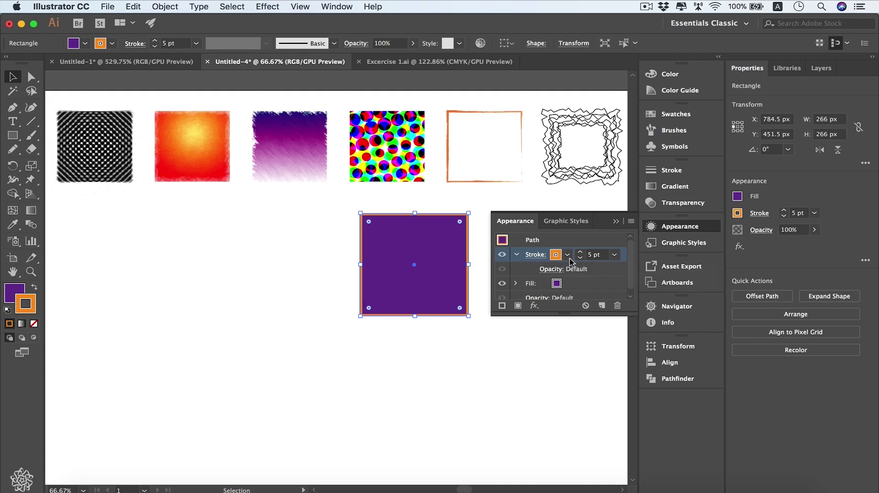
left_click(557, 285)
left_click(567, 284)
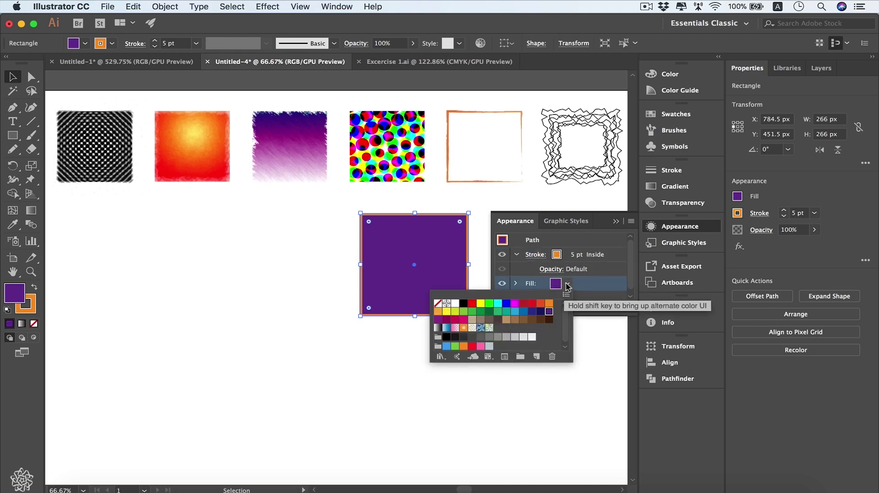
left_click(567, 285)
key("shift")
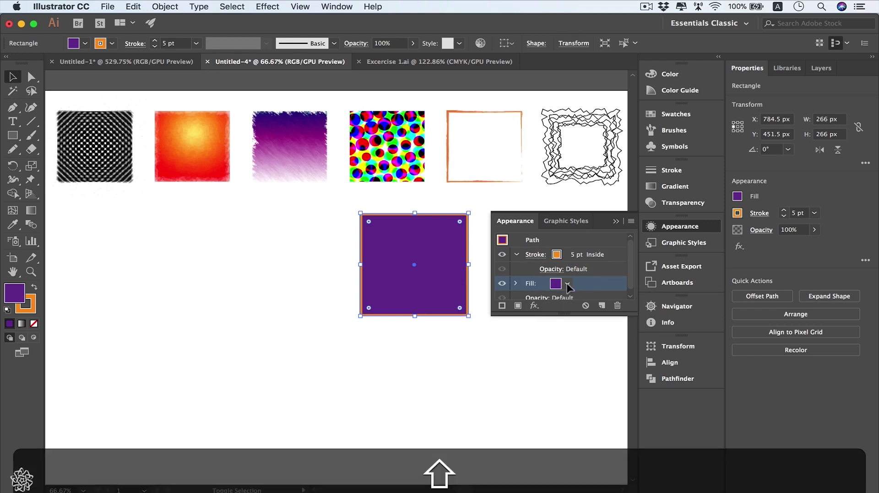
left_click(567, 285, "shift")
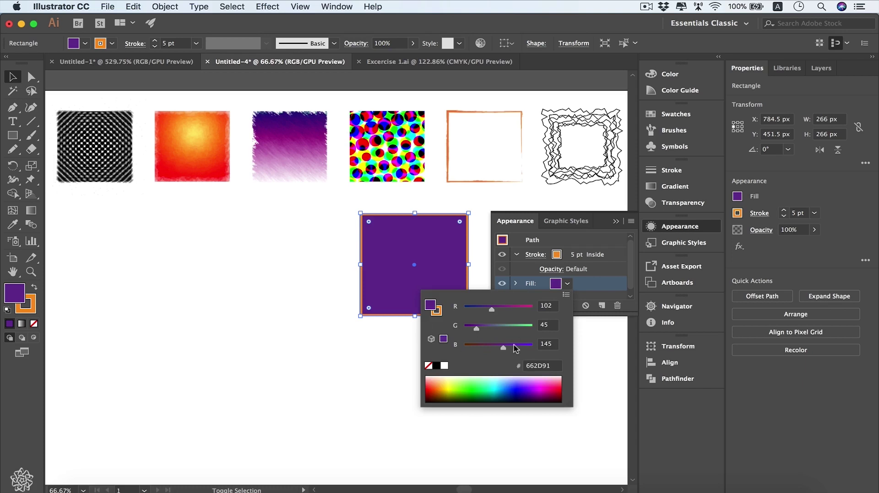
key("shift")
left_click(567, 284)
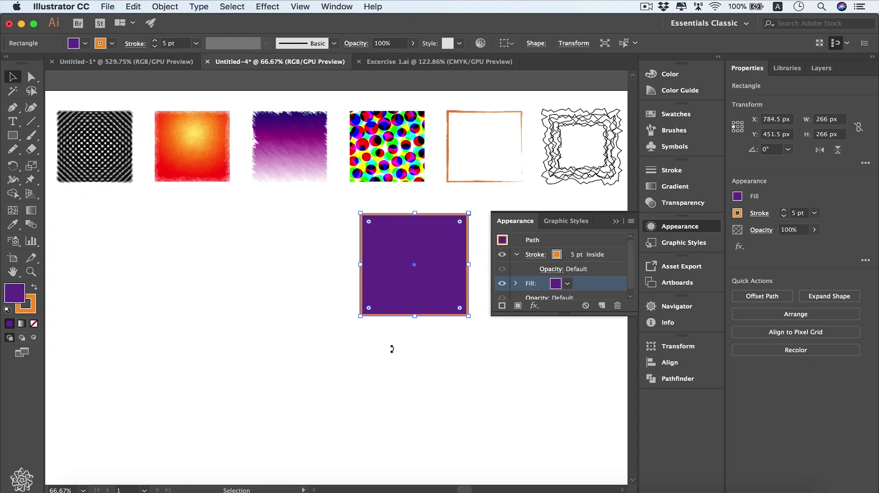
Add a dark navy 10 pt stroke to the square and duplicate it.
left_click(502, 305)
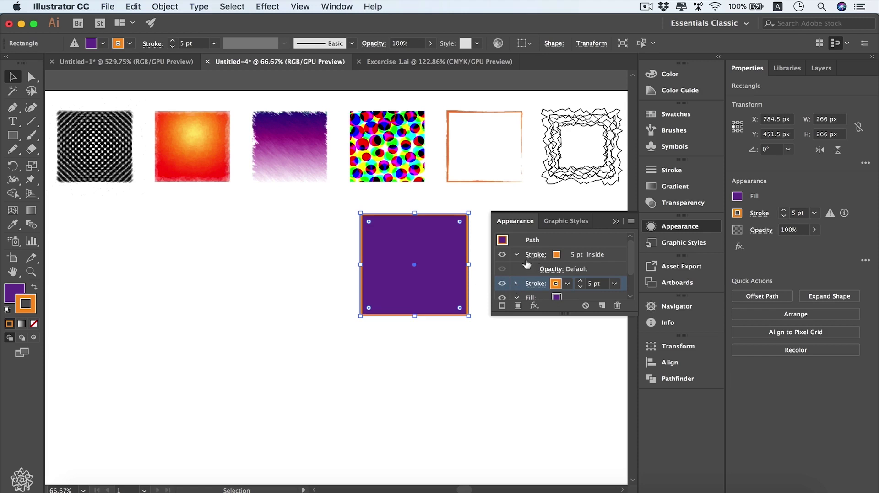
left_click(568, 284)
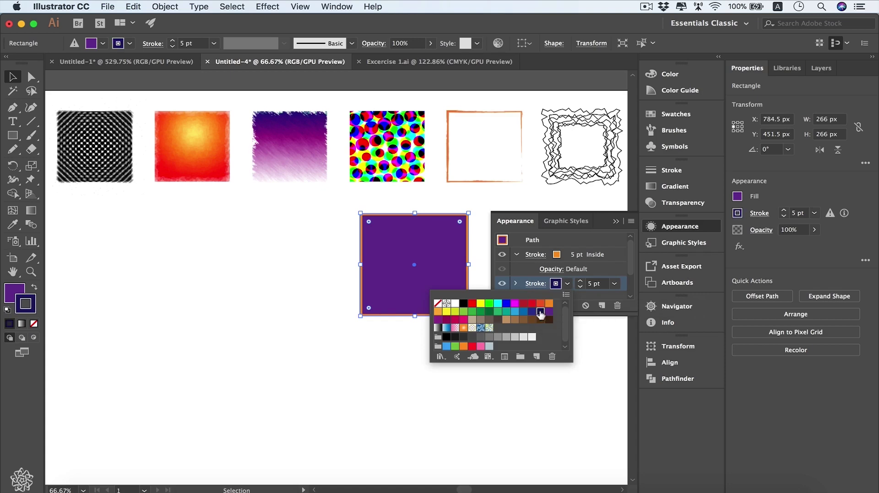
left_click(540, 315)
left_click(614, 284)
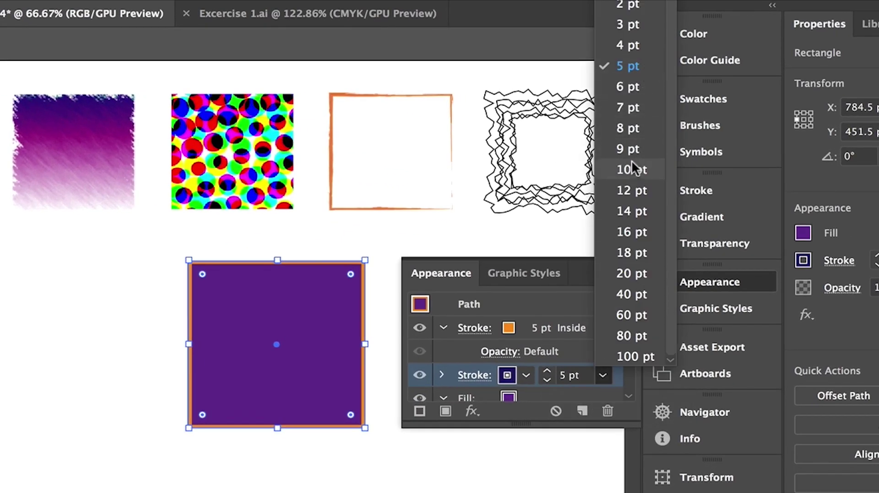
left_click(643, 130)
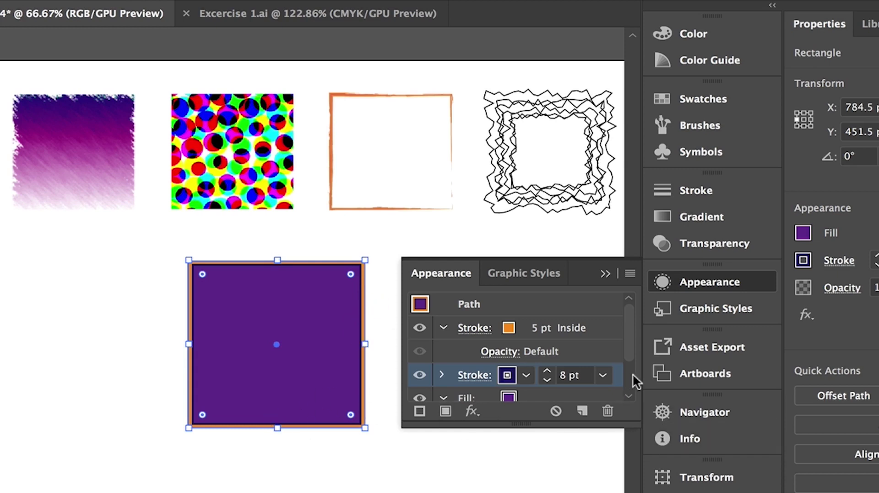
left_click(604, 374)
left_click(629, 170)
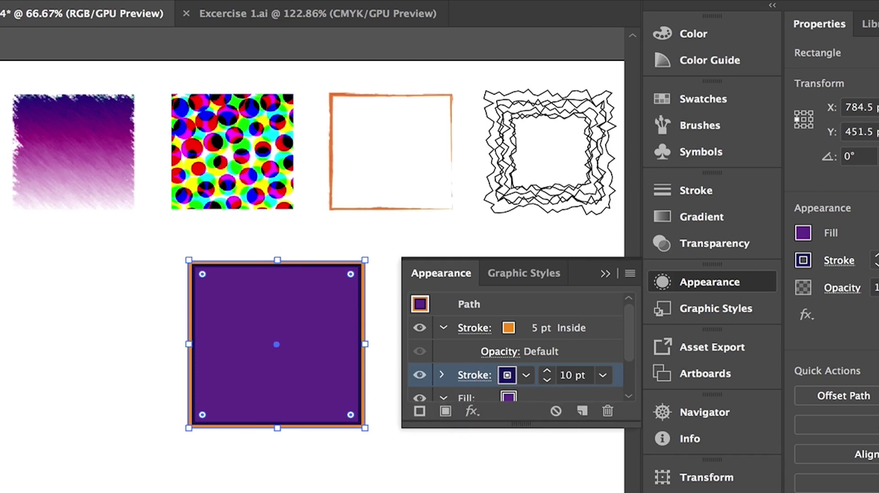
left_click(585, 410)
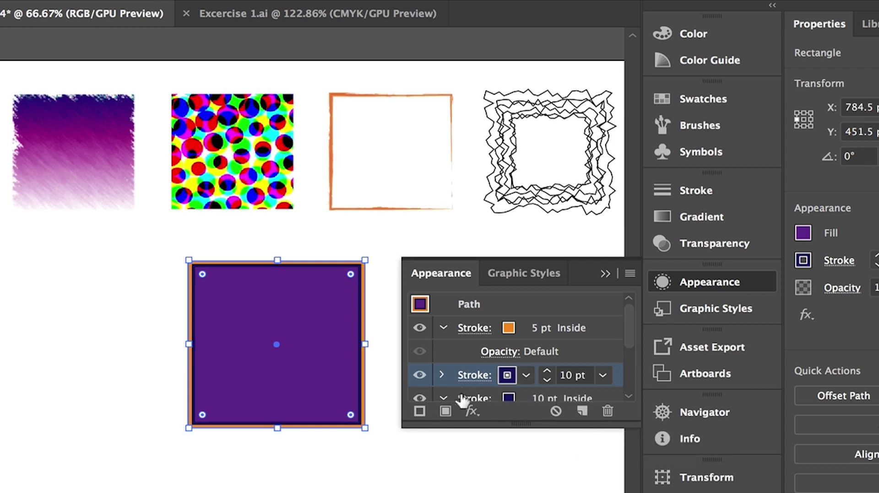
Make the duplicated stroke white with a 16 pt weight.
scroll(470, 373, "down", 3)
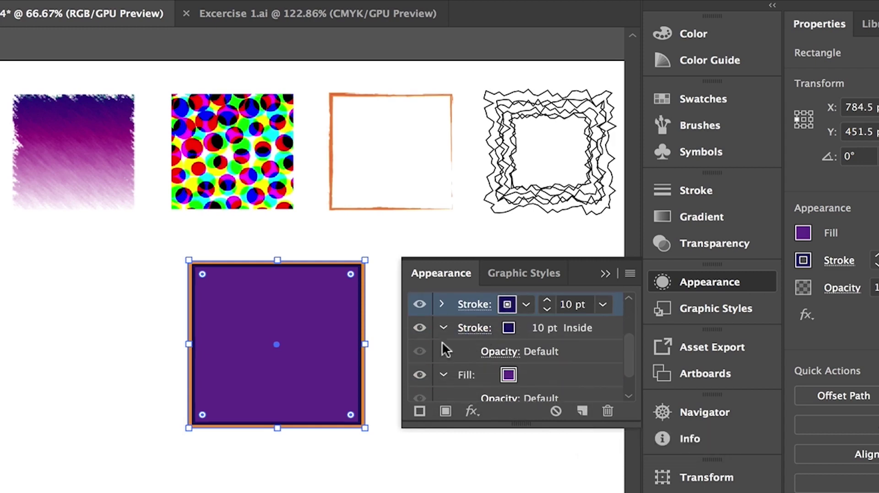
left_click(497, 328)
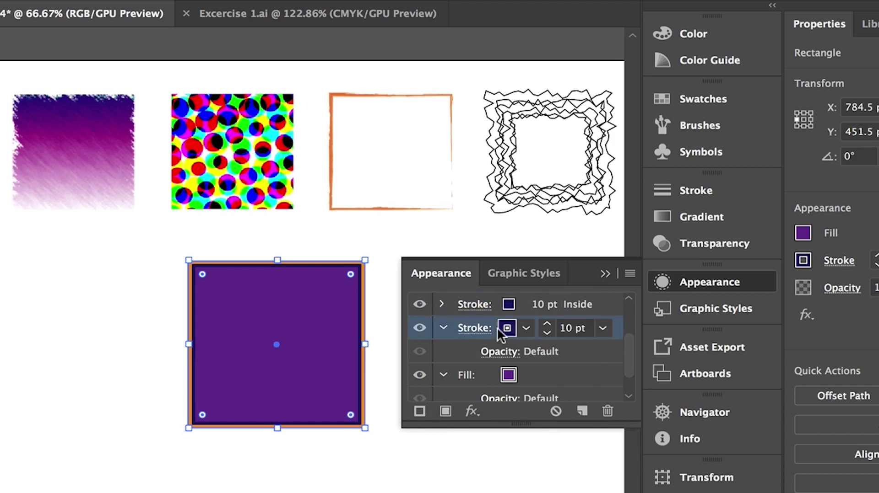
left_click(524, 328)
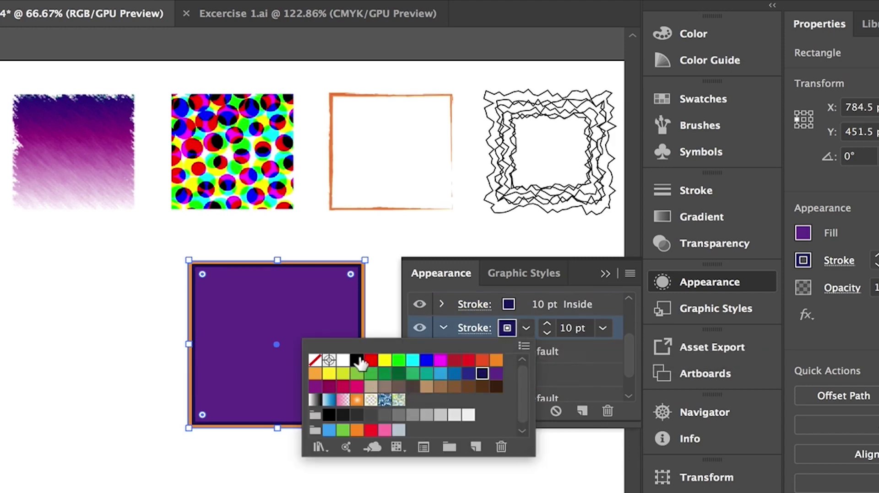
left_click(342, 361)
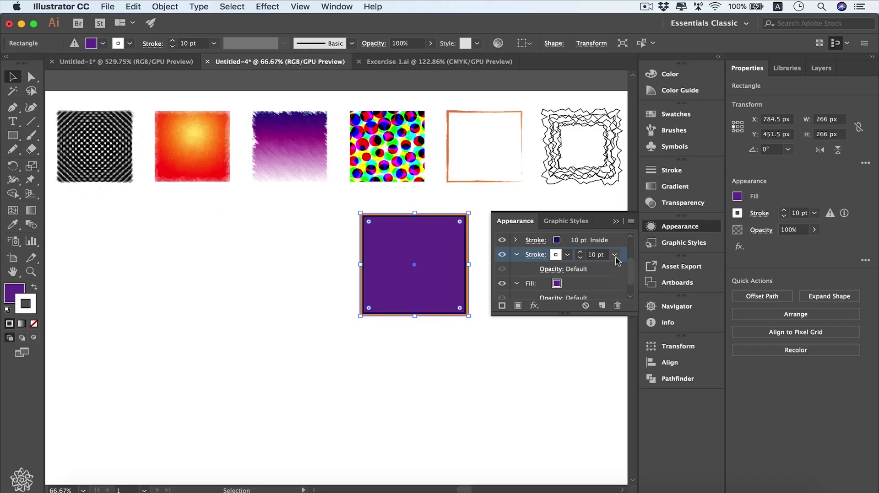
left_click(615, 256)
left_click(623, 178)
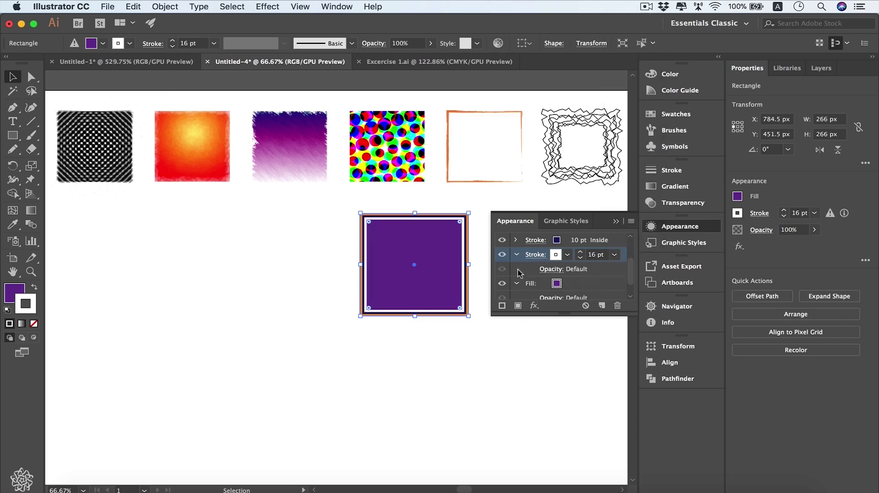
left_click(537, 256)
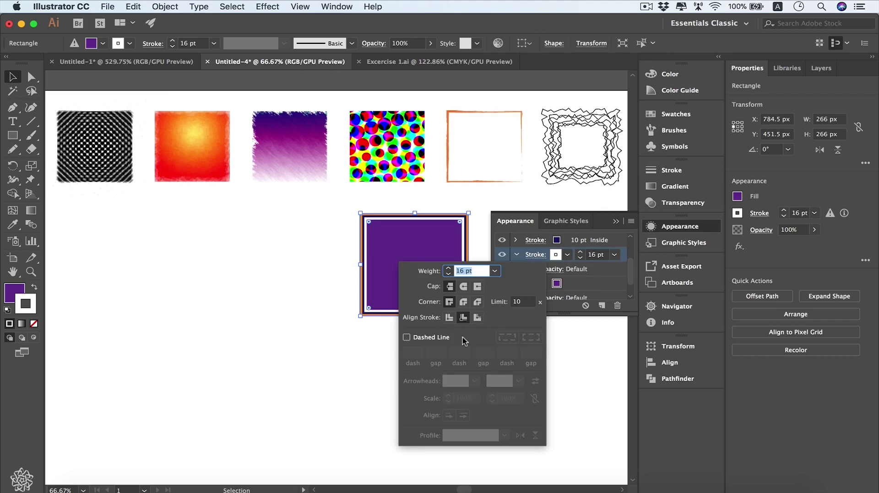
Make the white 16 pt stroke a dashed line aligned to the inside of the square.
left_click(407, 338)
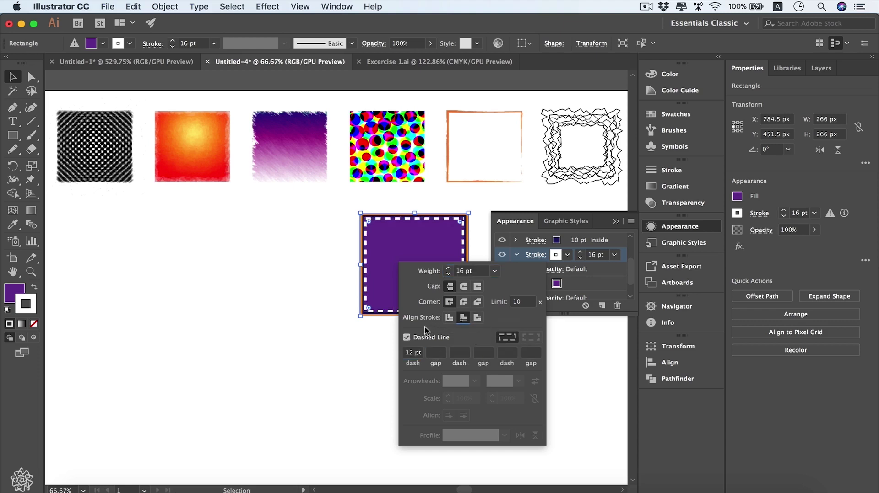
left_click(449, 319)
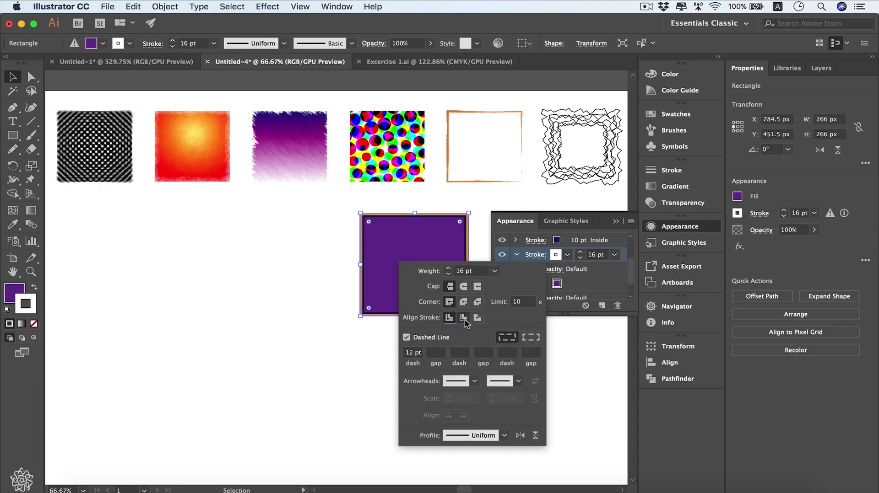
left_click(463, 319)
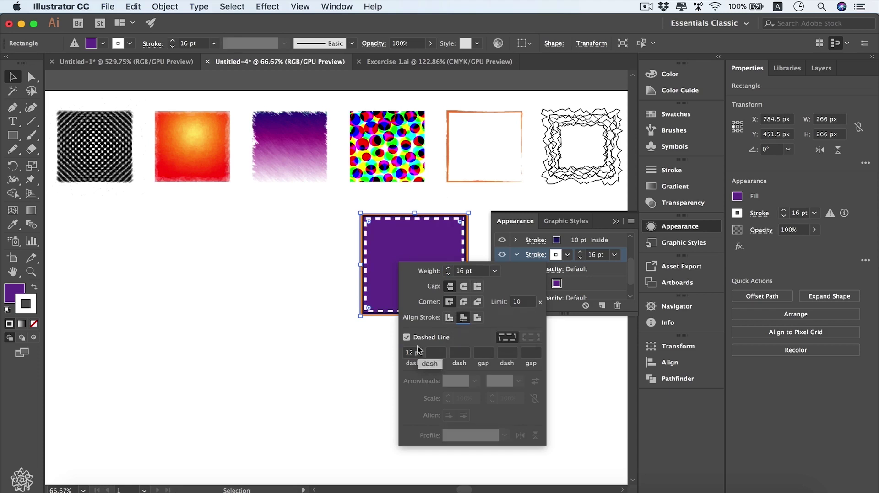
left_click(582, 281)
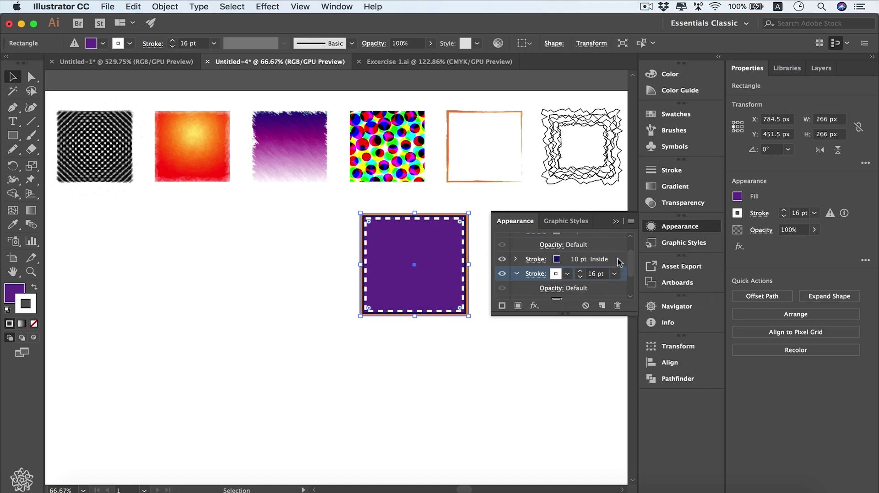
mouse_move(618, 262)
left_mouse_down()
mouse_move(621, 276)
mouse_move(618, 253)
mouse_move(599, 251)
left_mouse_up()
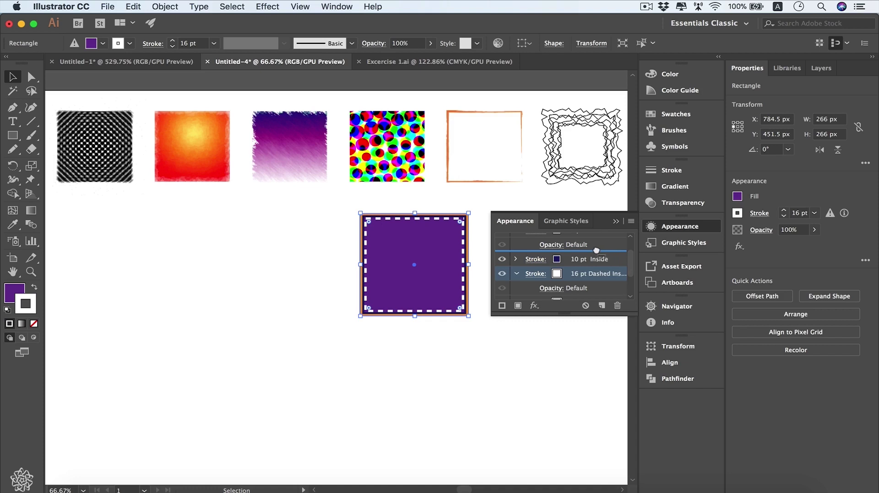
Move the white dashed stroke row above the navy 10 pt stroke row.
left_click_drag(596, 250, 596, 250)
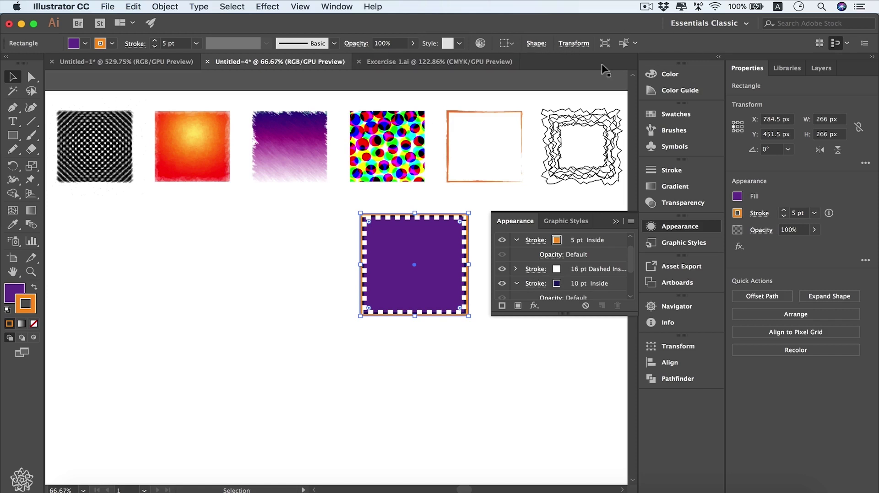
left_click(363, 45)
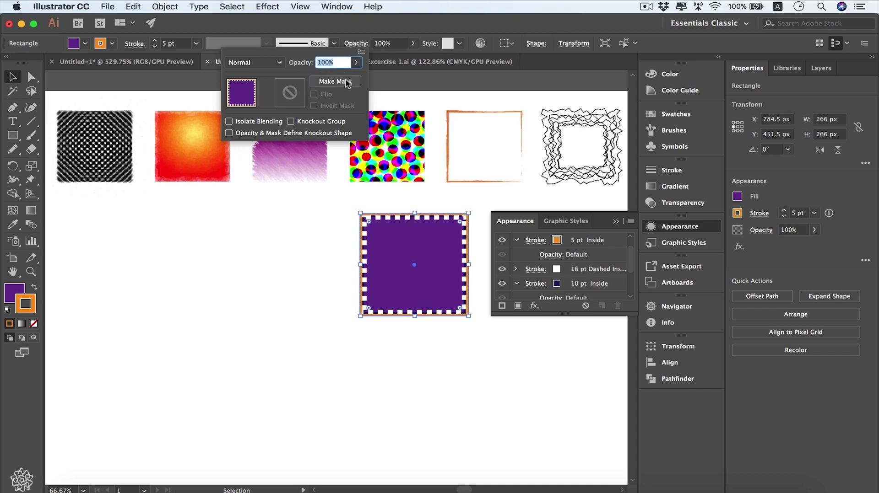
left_click(279, 64)
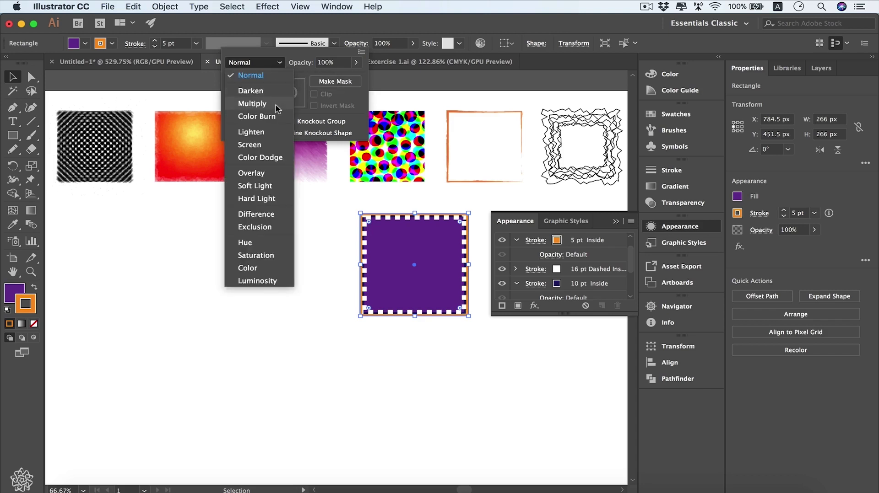
left_click(283, 74)
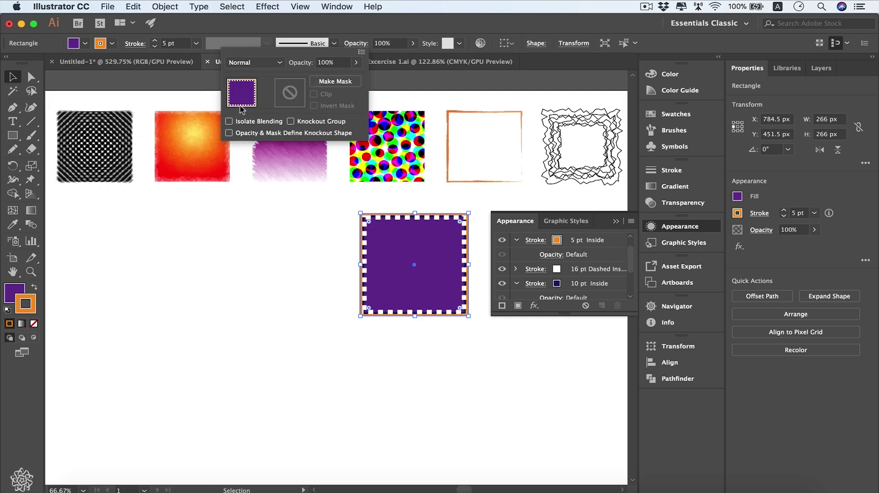
left_click(360, 44)
scroll(630, 268, "up", 1)
left_click_drag(629, 268, 631, 293)
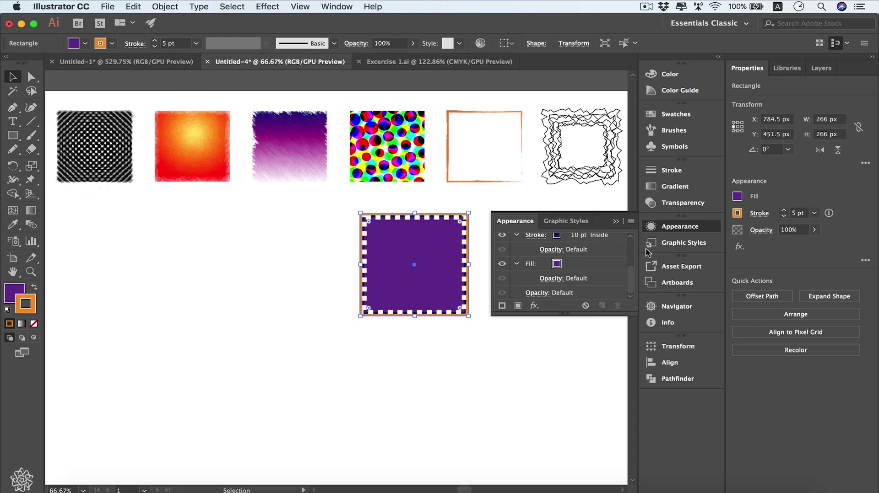
Add a second fill using the orange Summer radial gradient, placed beneath the strokes.
left_click(518, 306)
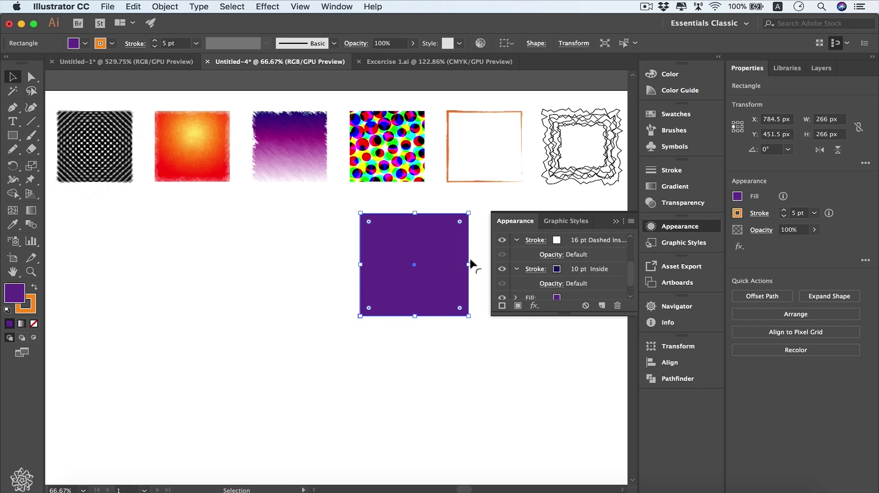
scroll(566, 262, "up", 3)
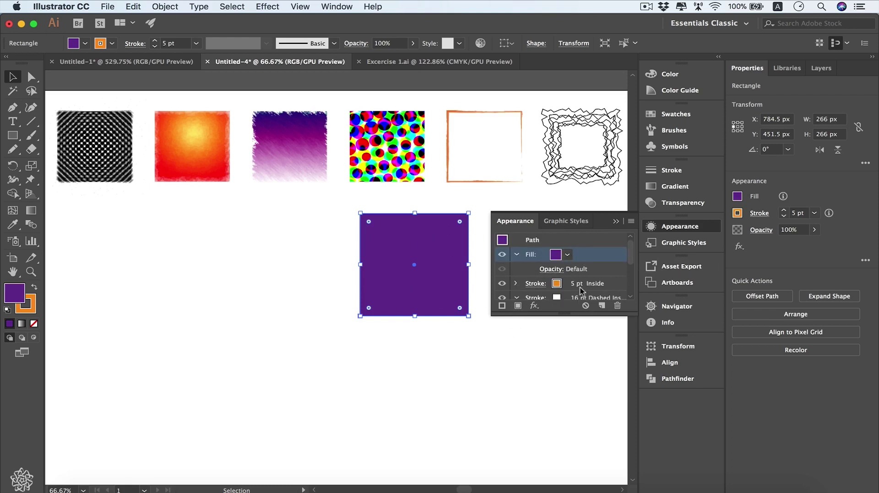
left_click(568, 255)
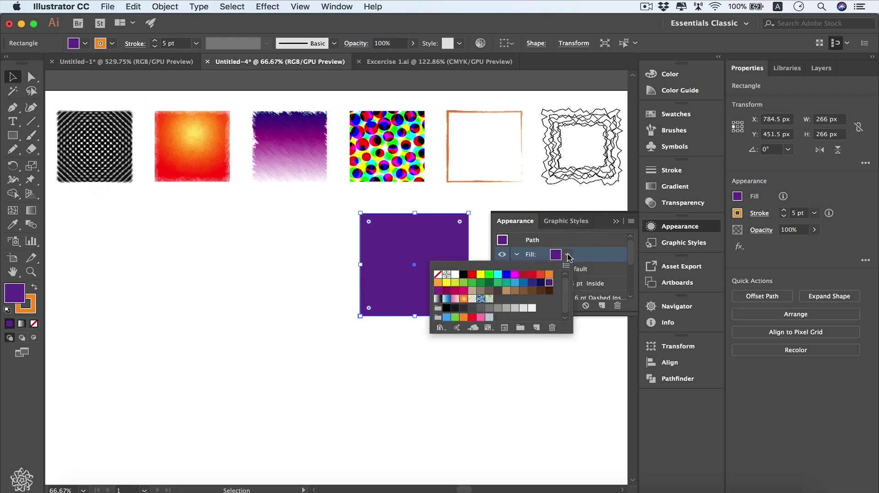
left_click(464, 299)
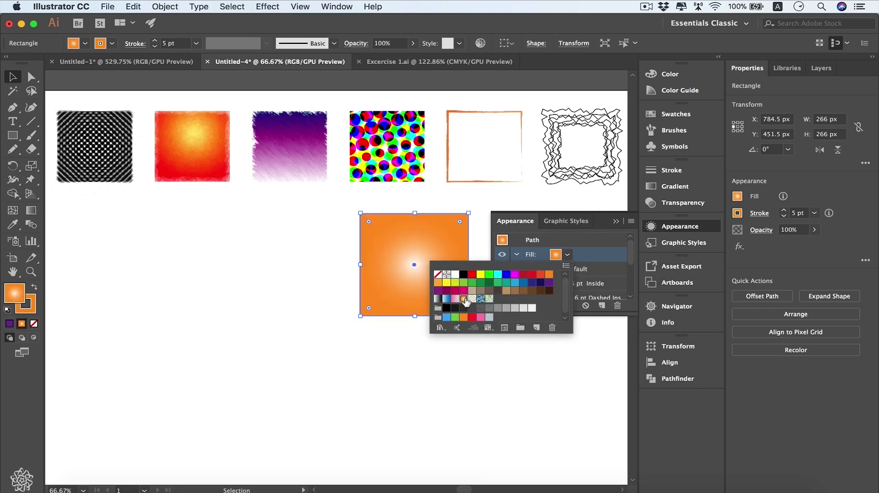
left_click(568, 255)
mouse_move(601, 258)
left_mouse_down()
mouse_move(597, 313)
mouse_move(597, 272)
left_mouse_up()
mouse_move(599, 316)
left_mouse_down()
mouse_move(580, 300)
mouse_move(587, 274)
left_mouse_up()
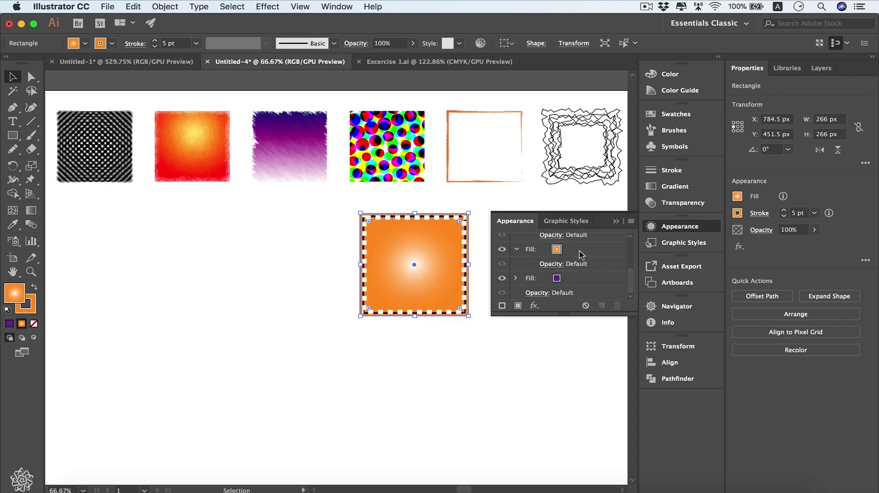
Set the gradient fill's blending mode to Saturation and its opacity to 75%.
left_click(549, 265)
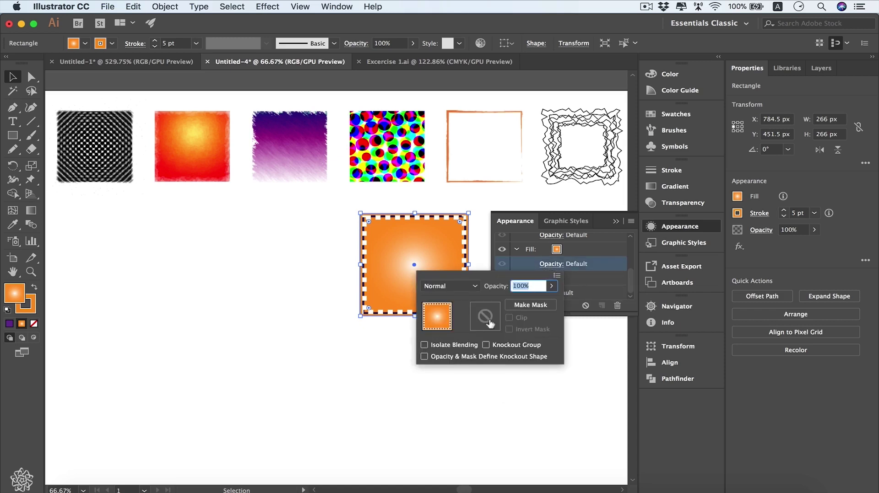
left_click(476, 287)
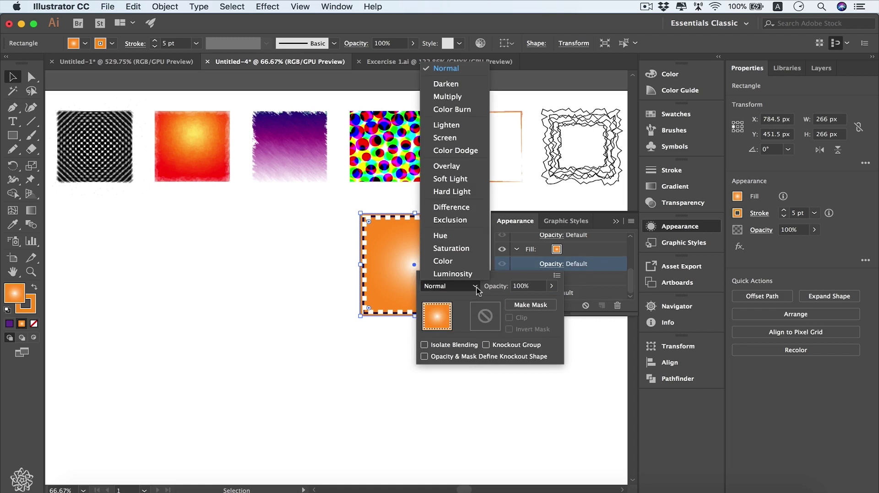
left_click(466, 247)
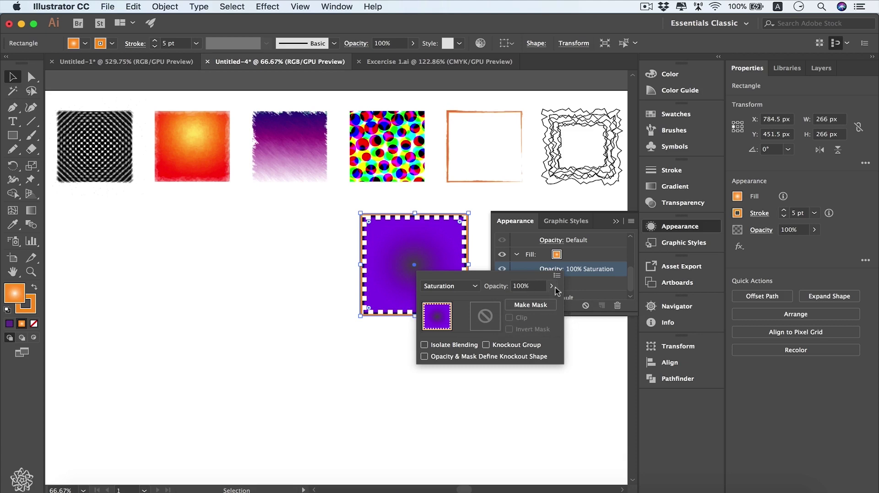
left_click(553, 286)
mouse_move(549, 300)
left_mouse_down()
mouse_move(527, 302)
mouse_move(538, 303)
left_mouse_up()
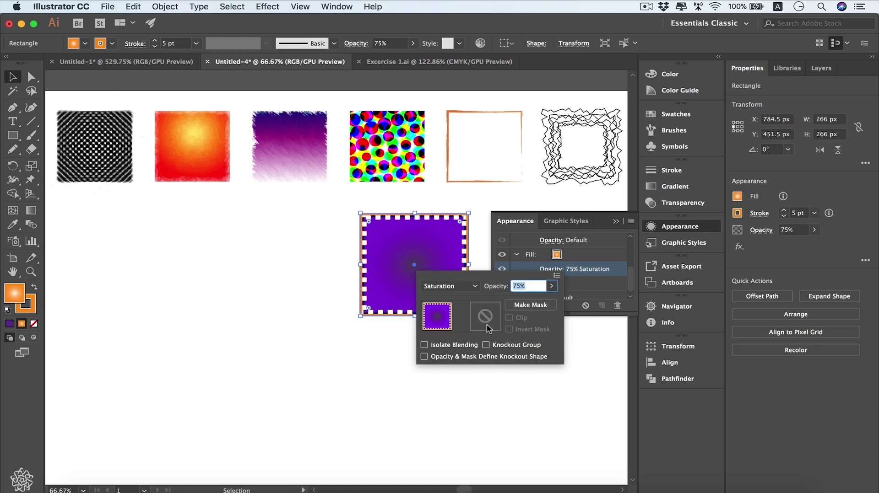
left_click(530, 267)
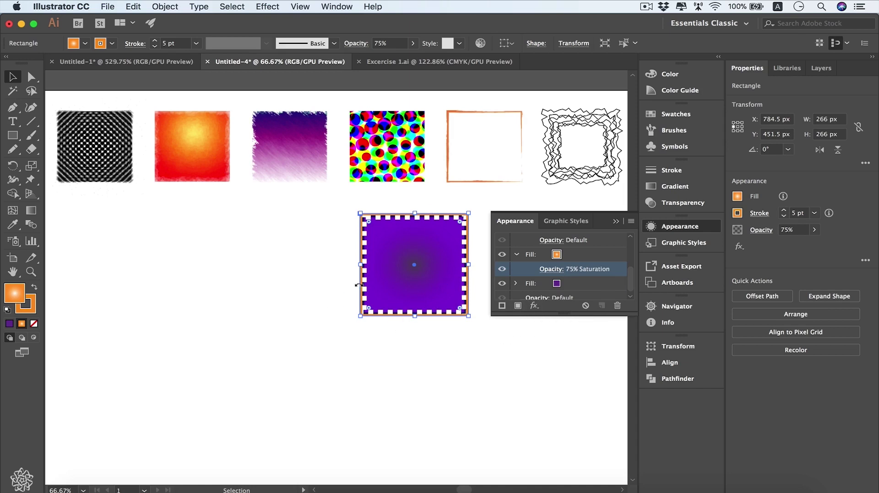
Add a Scribble effect to the square's purple fill.
left_click(538, 286)
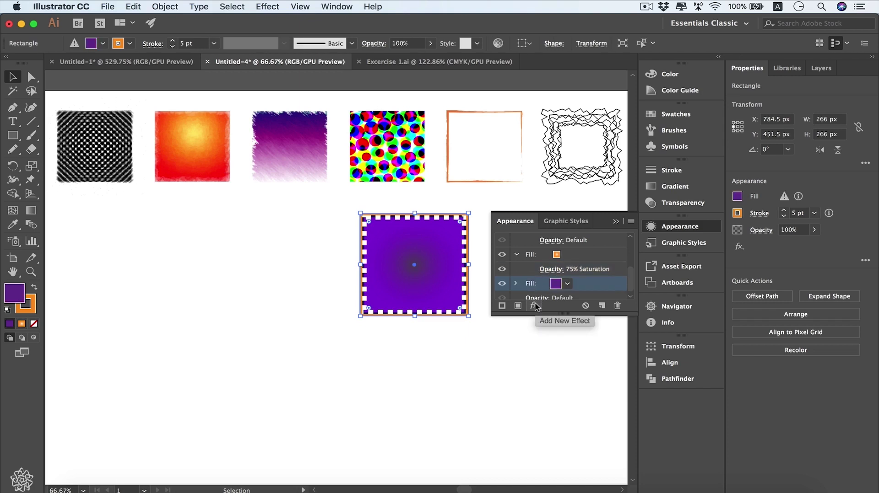
left_click(534, 305)
mouse_move(583, 265)
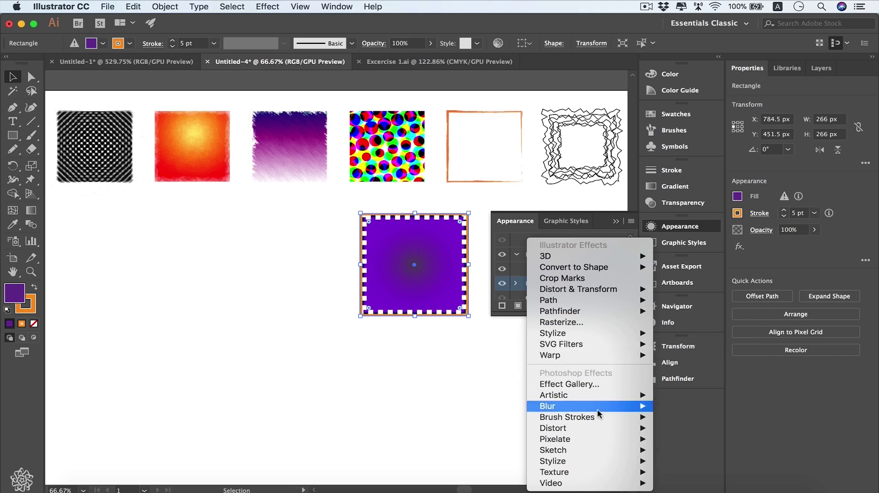
mouse_move(619, 338)
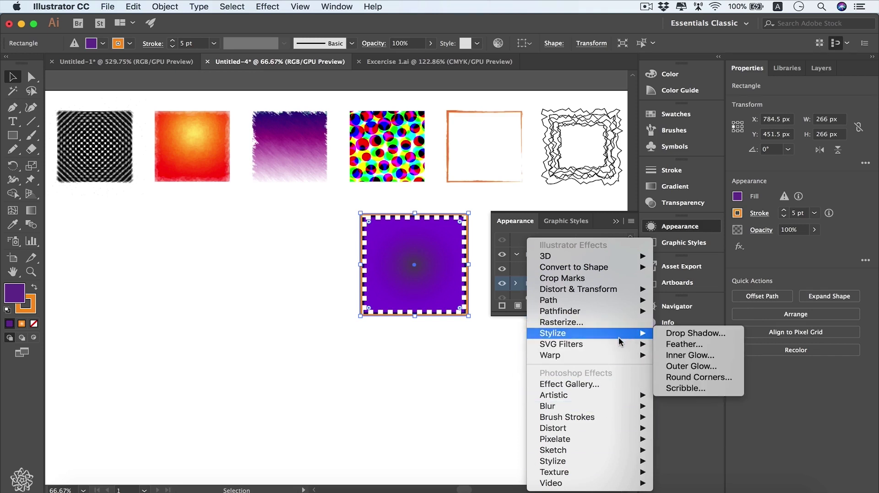
left_click(697, 389)
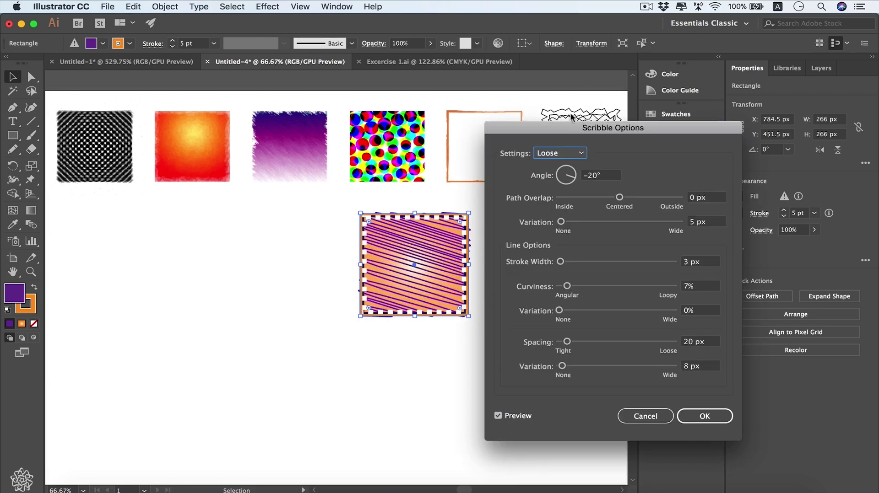
Choose the Sketch scribble preset, then adjust the angle to 27° and thin the lines.
left_click_drag(589, 132, 585, 154)
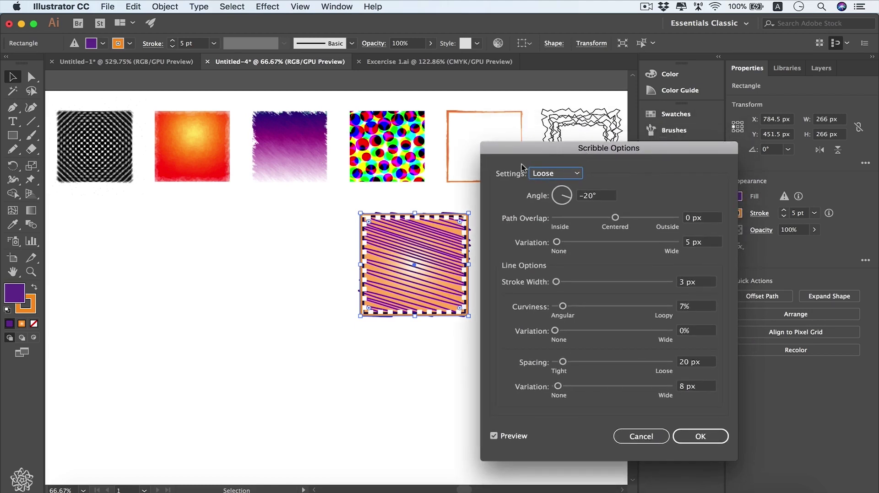
left_click(578, 174)
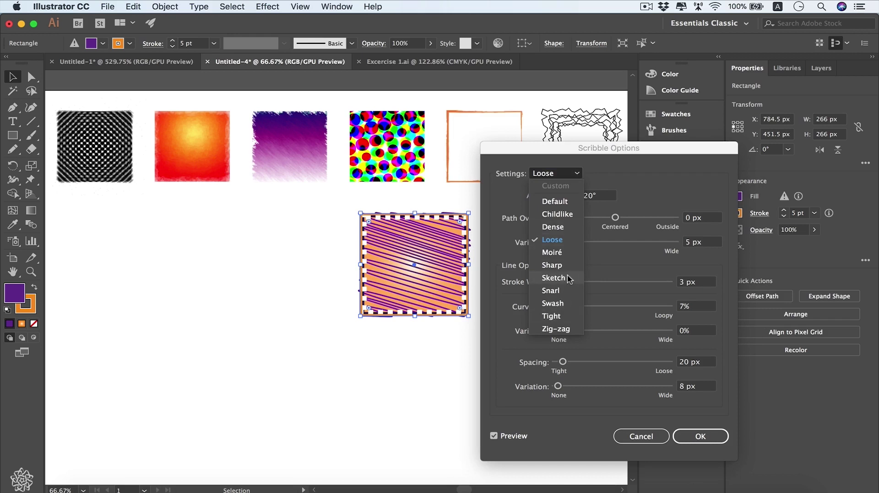
left_click(553, 278)
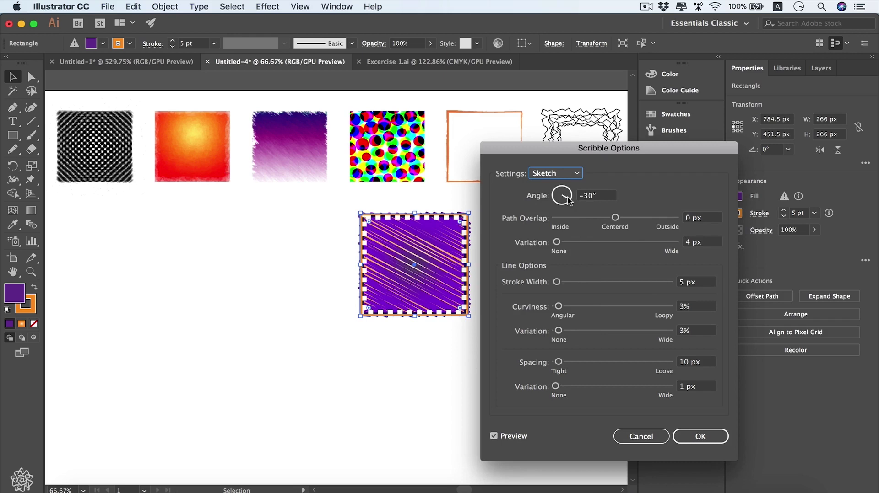
left_click_drag(567, 200, 570, 194)
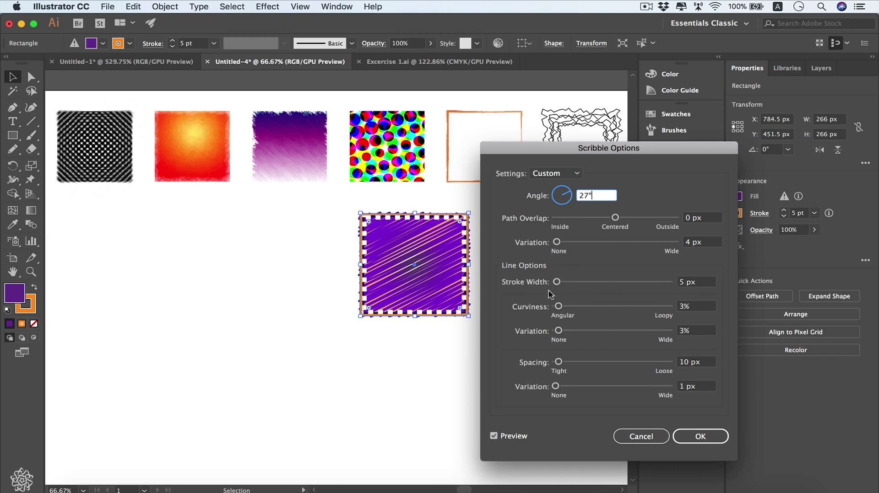
left_click(558, 282)
left_click_drag(557, 283, 557, 284)
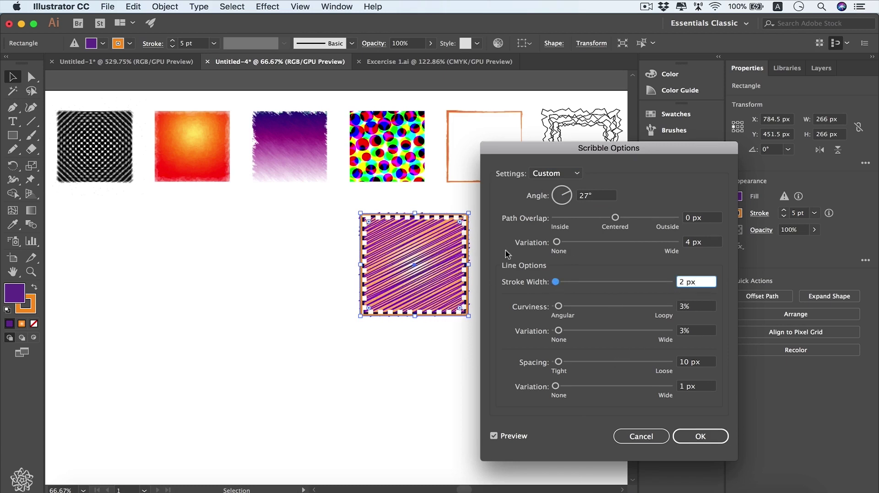
Compare the Sharp and Moiré presets, then apply the scribble with the Sketch preset.
left_click(576, 174)
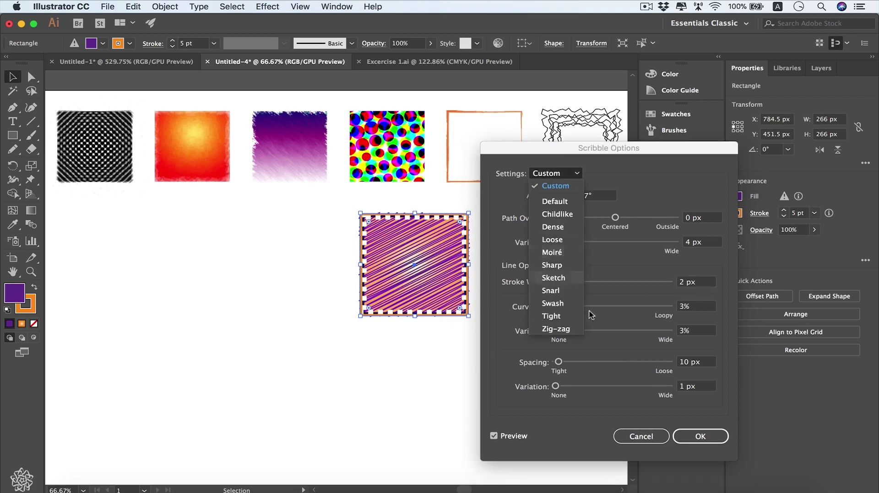
left_click(551, 266)
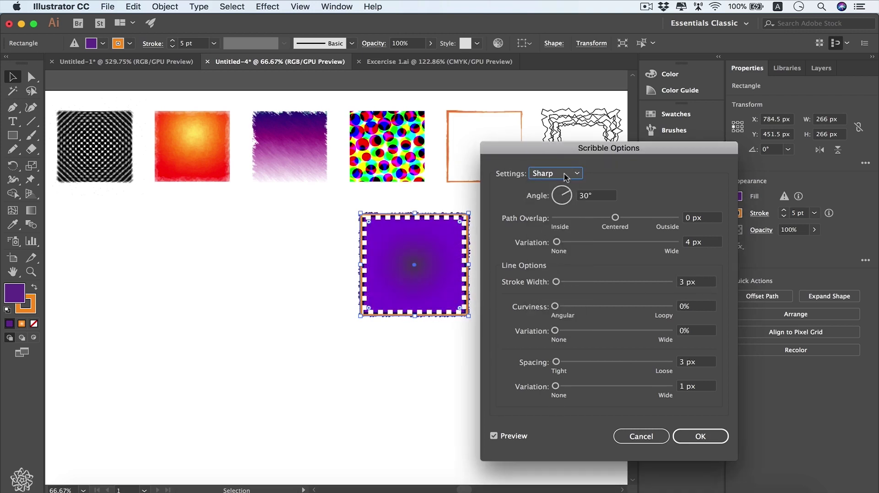
left_click(568, 175)
left_click(551, 252)
left_click(575, 174)
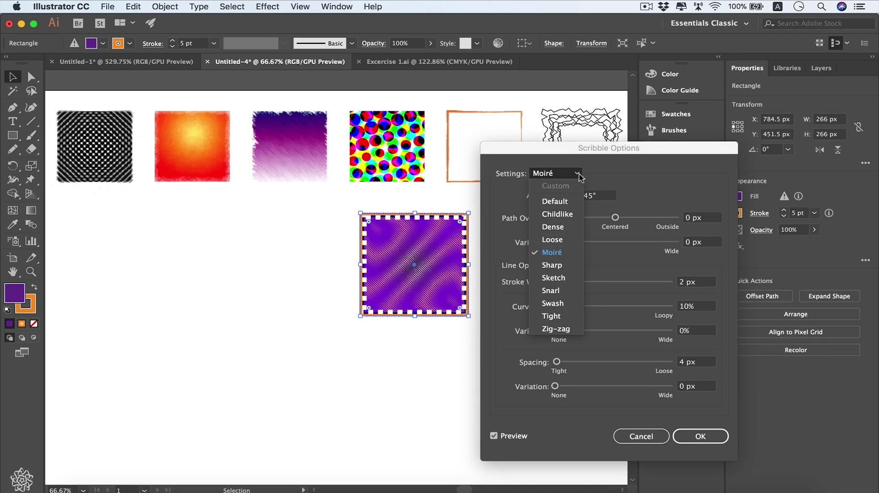
left_click(553, 278)
left_click(700, 436)
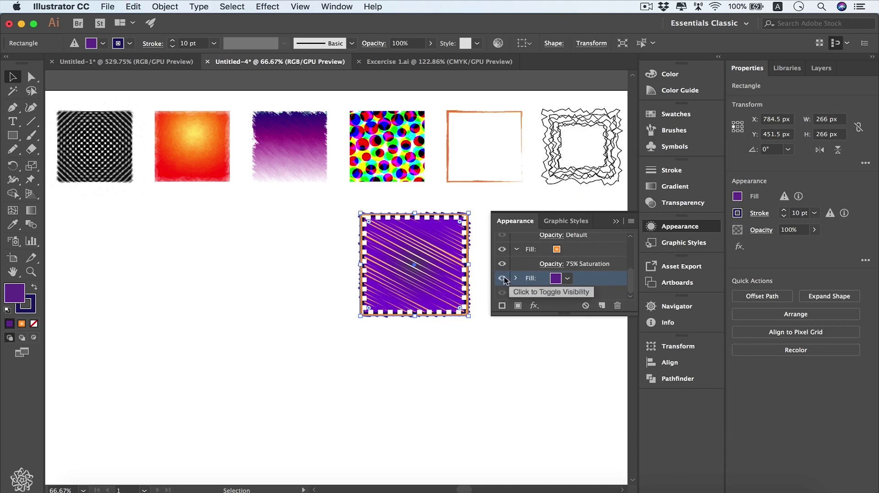
Toggle the orange and purple fills' visibility to compare the square's look.
left_click(502, 251)
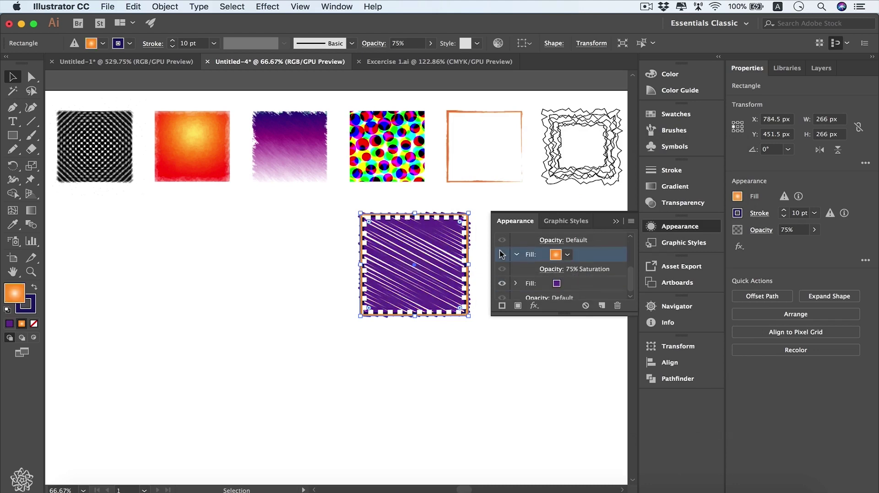
left_click(503, 283)
left_click(503, 284)
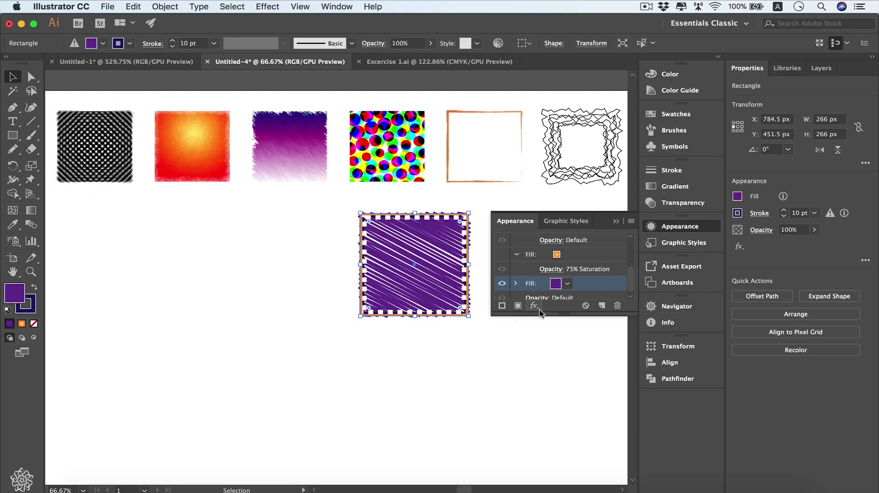
scroll(594, 270, "up", 5)
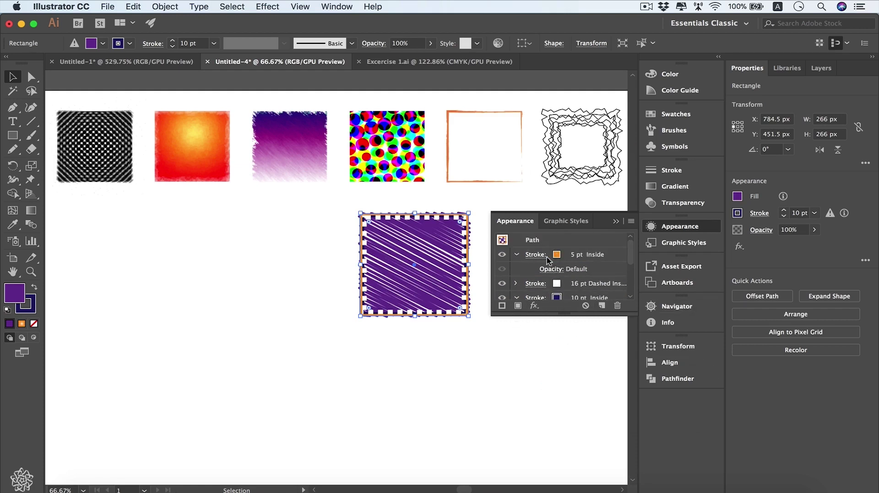
Apply Round Corners with a 30 px radius to the orange 5 pt stroke.
left_click(585, 257)
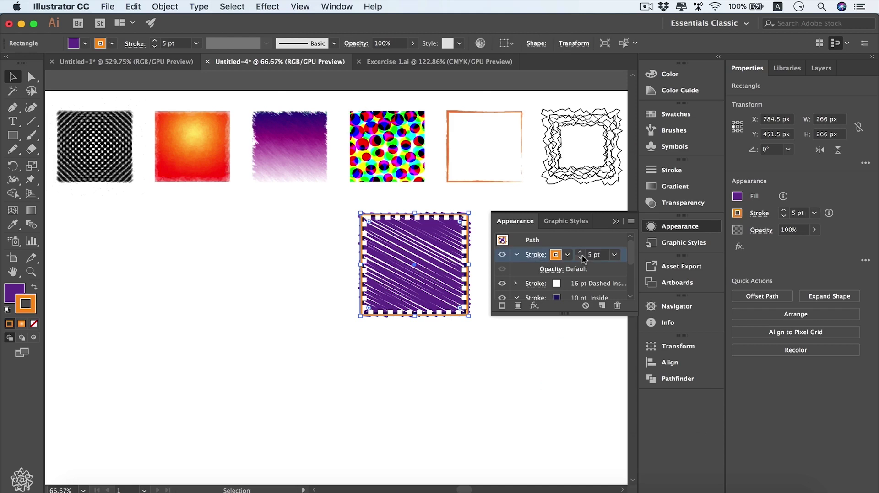
left_click(534, 307)
mouse_move(553, 332)
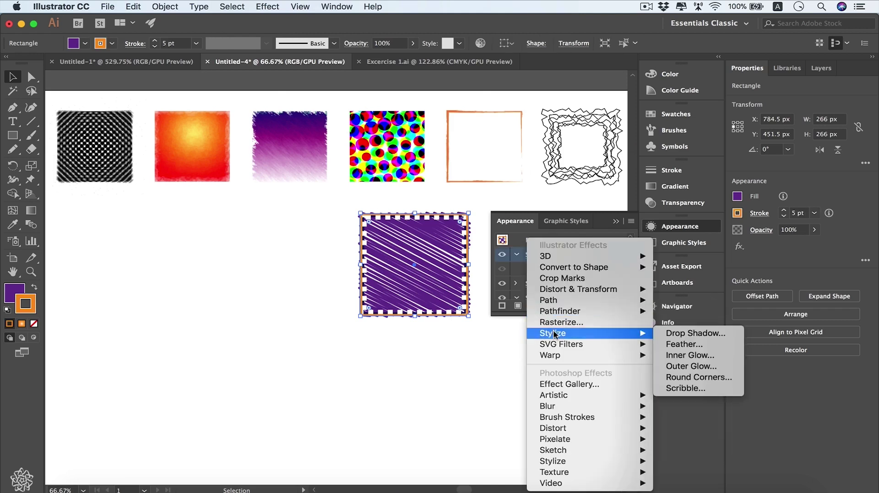
left_click(716, 378)
left_click_drag(461, 223, 479, 291)
left_click(399, 339)
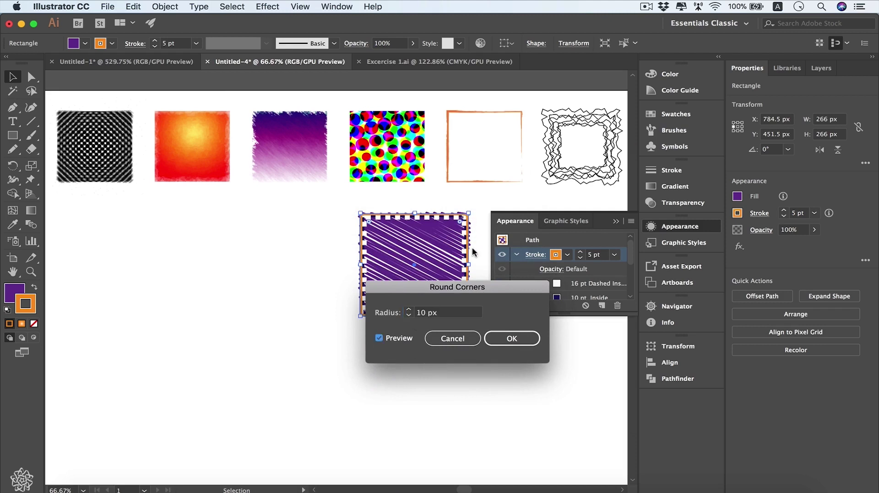
left_click(409, 313, "shift")
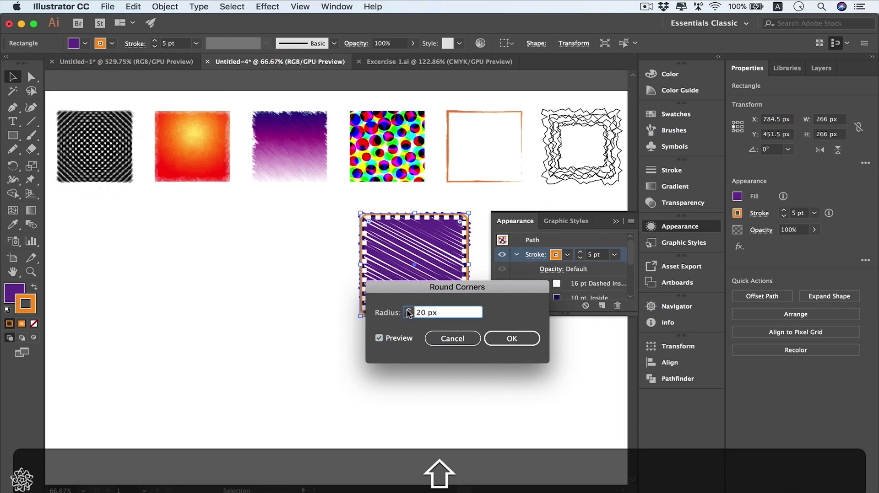
left_click(409, 311, "shift")
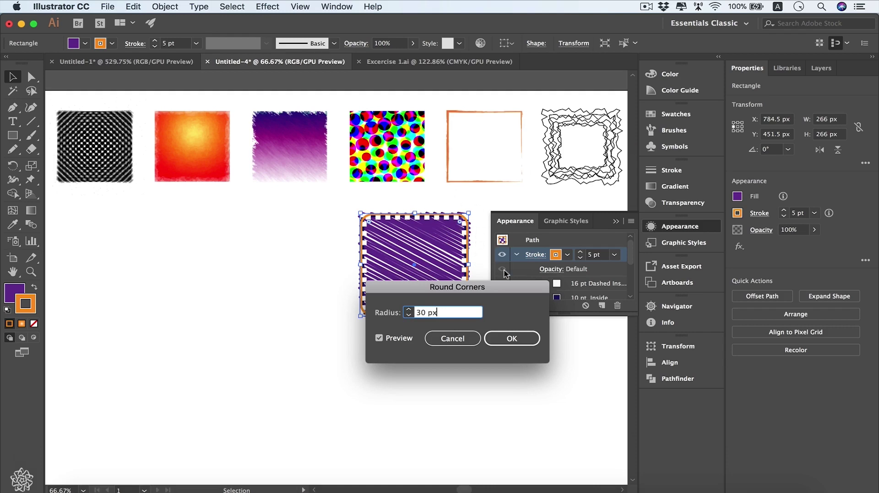
left_click(526, 340)
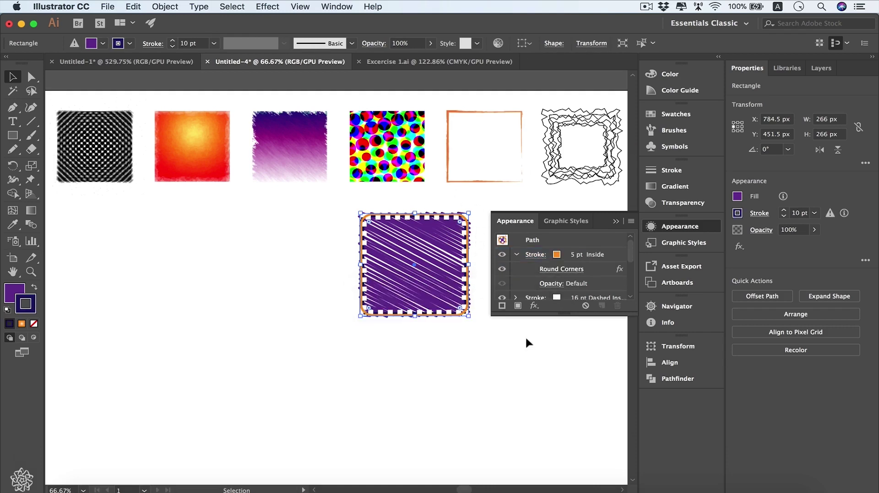
Raise the orange stroke's Round Corners radius to 40 px.
left_click(709, 273)
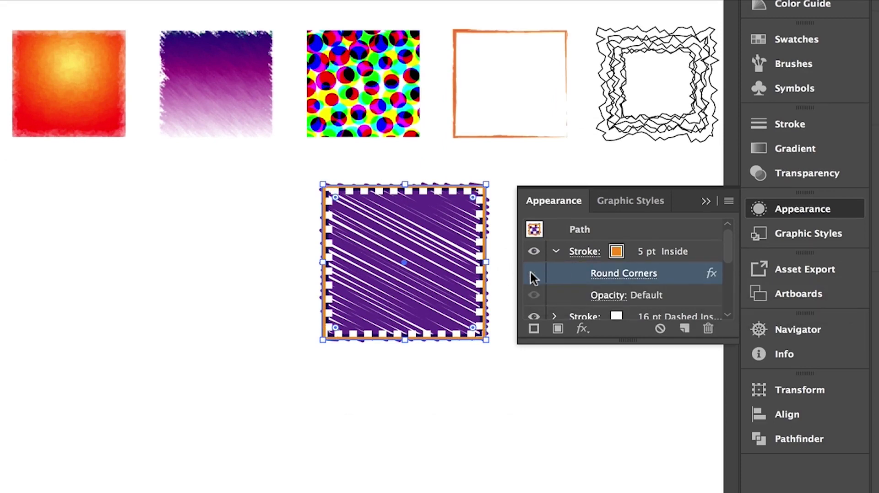
double_click(710, 274)
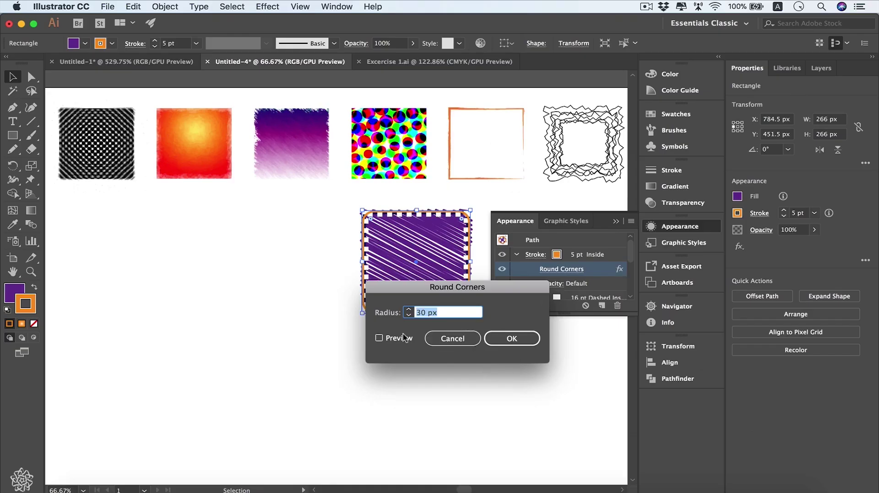
key("shift+Up")
left_click(519, 341)
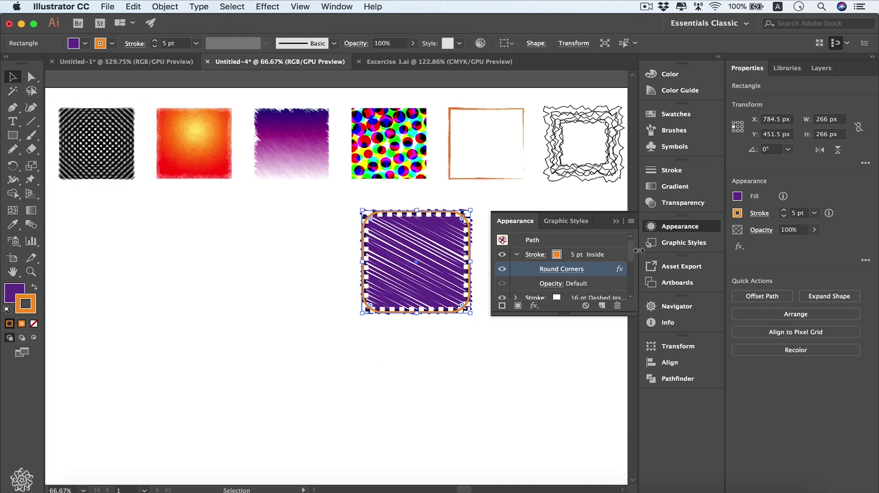
Expand the purple Fill row to reveal its effects.
left_click_drag(631, 251, 635, 308)
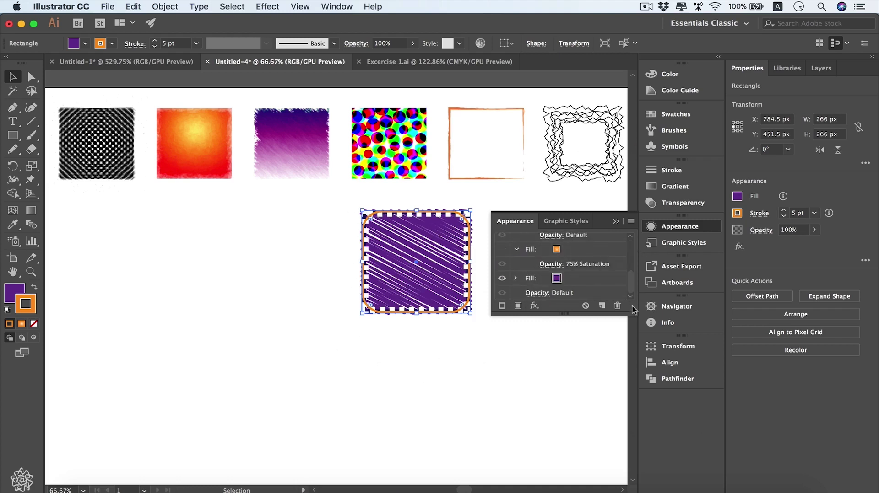
left_click(515, 279)
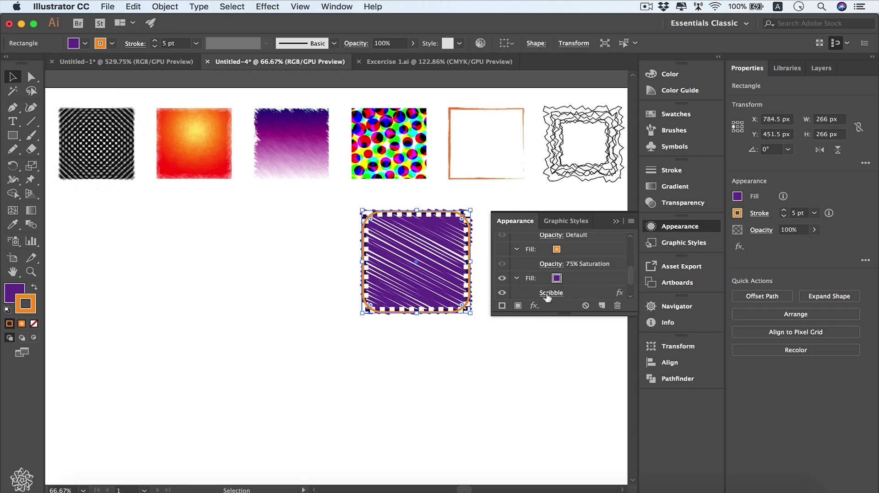
scroll(631, 279, "down", 2)
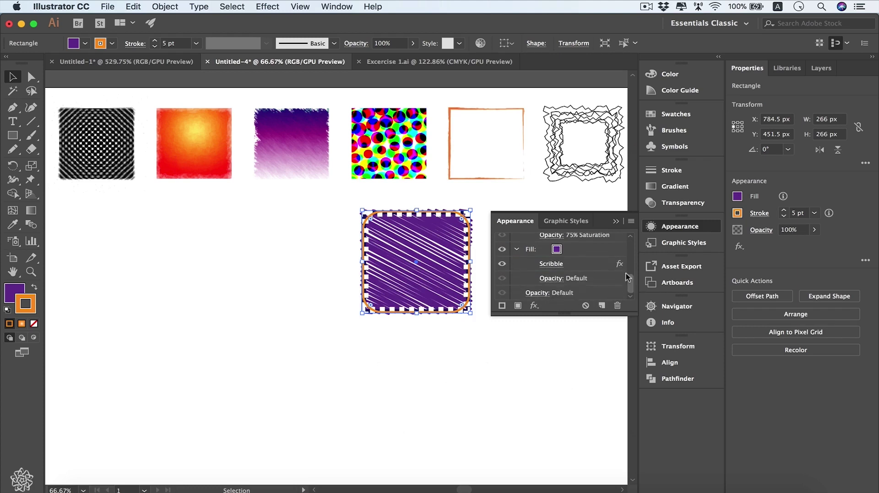
Hide the Scribble effect on the purple fill, then try Clear Appearance and undo it.
left_click(502, 265)
scroll(517, 277, "up", 1)
left_click(519, 272)
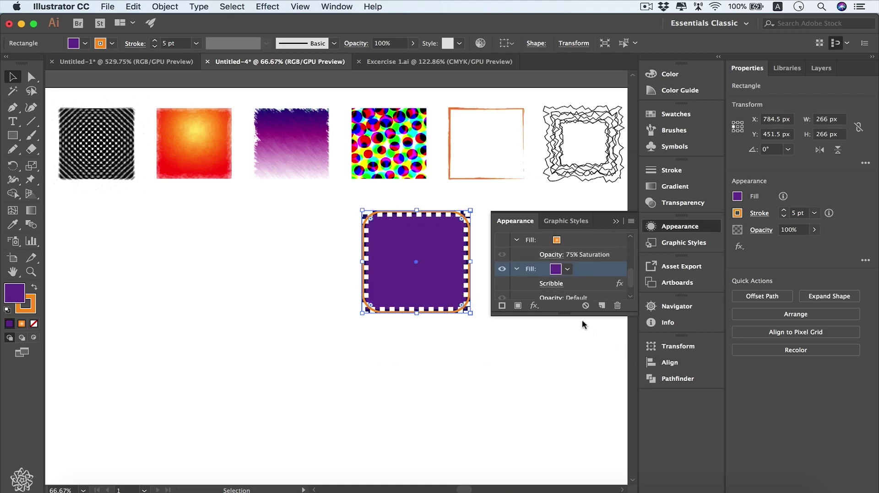
left_click(586, 306)
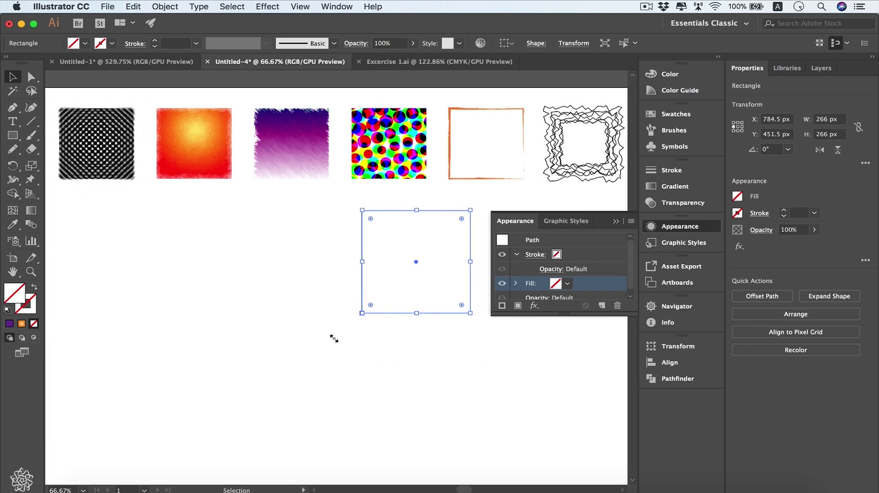
key("super+z")
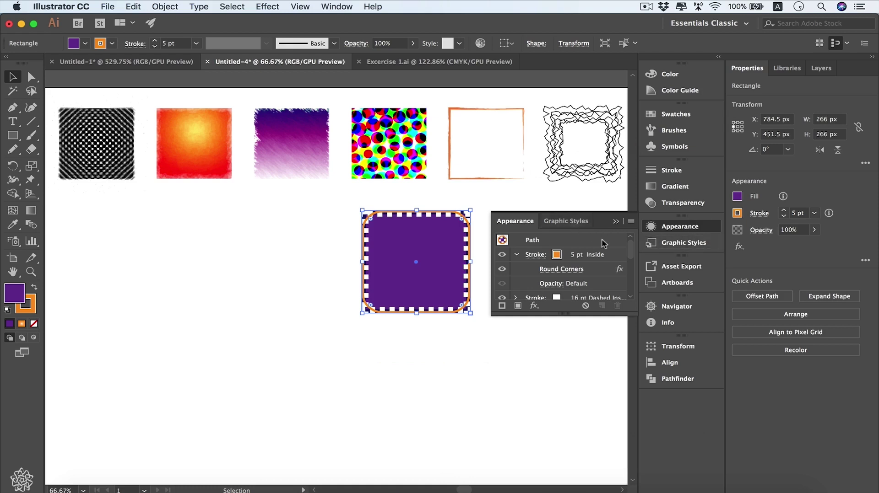
Save the dashed purple square's layered appearance as a new style in the Graphic Styles panel.
left_click(676, 247)
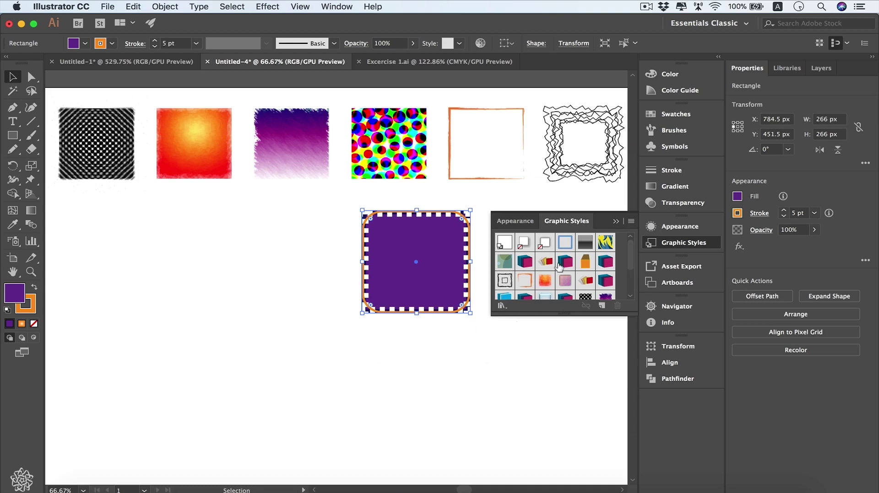
left_click(603, 306)
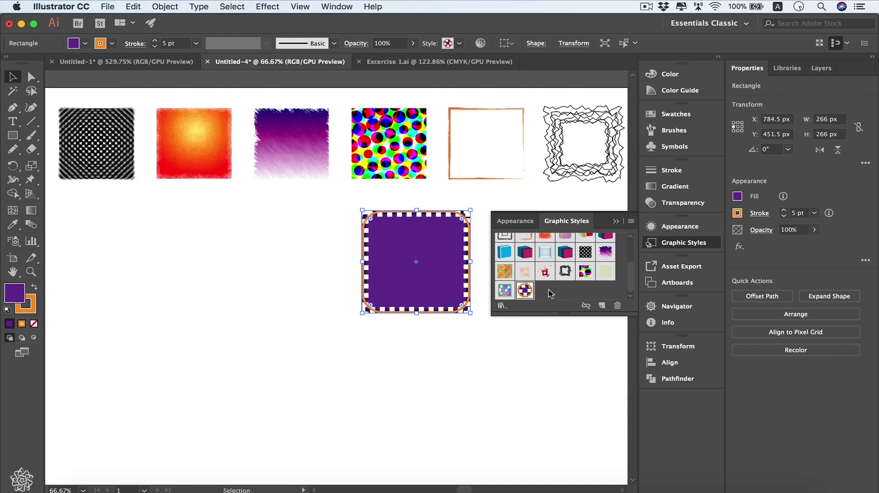
left_click(12, 135)
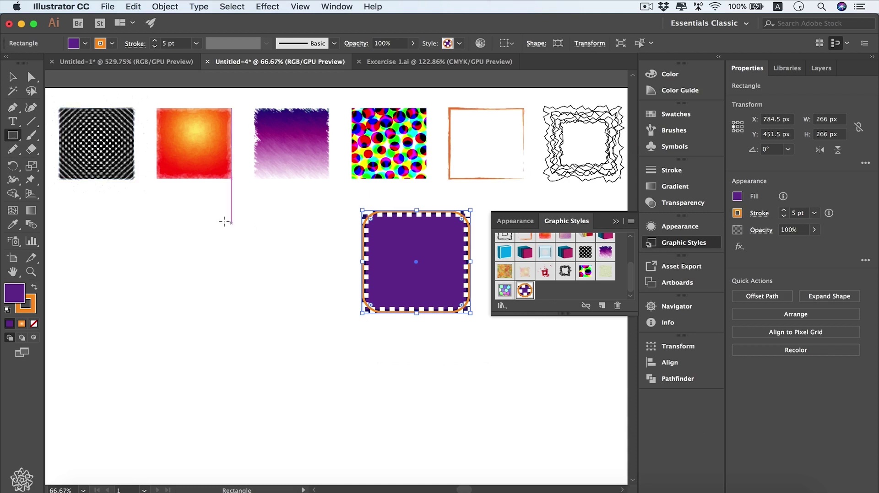
Draw a new 240 px square left of the styled one and apply the saved graphic style.
mouse_move(233, 214)
left_mouse_down()
mouse_move(361, 337)
mouse_move(311, 291)
mouse_move(329, 307)
left_mouse_up()
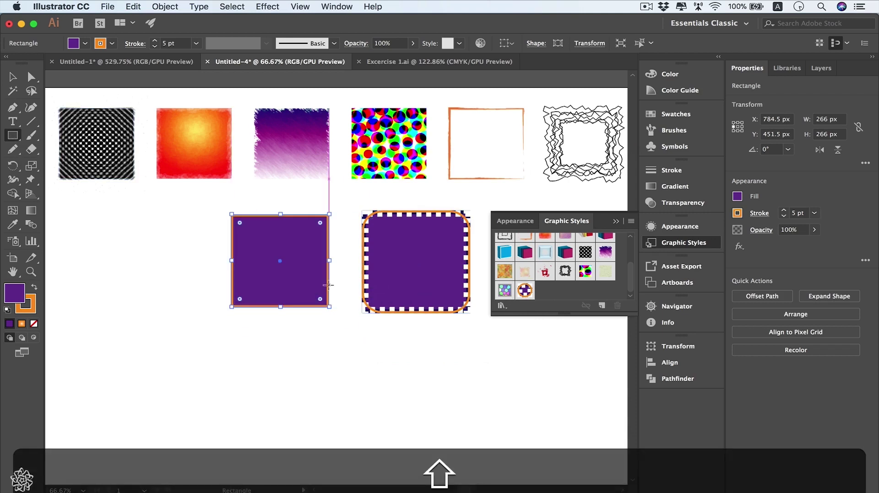
left_click(525, 292)
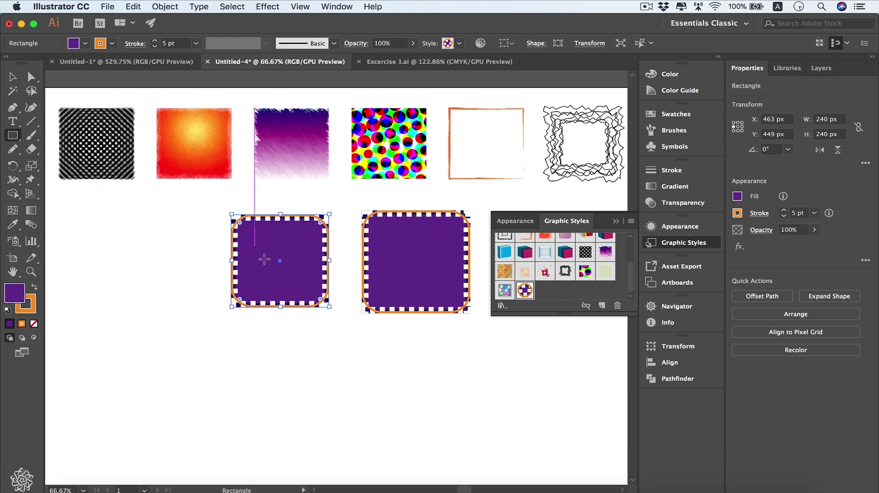
left_click(13, 135, "alt")
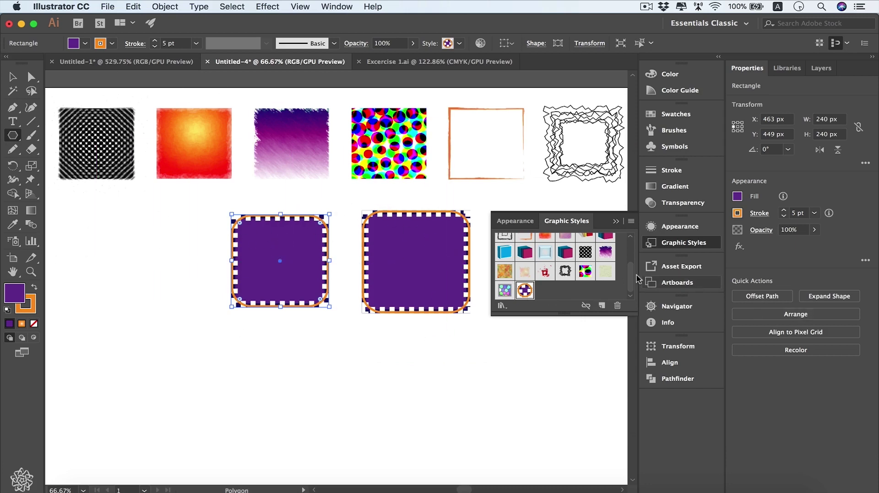
Restyle the left square with the orange gradient graphic style.
scroll(630, 281, "up", 5)
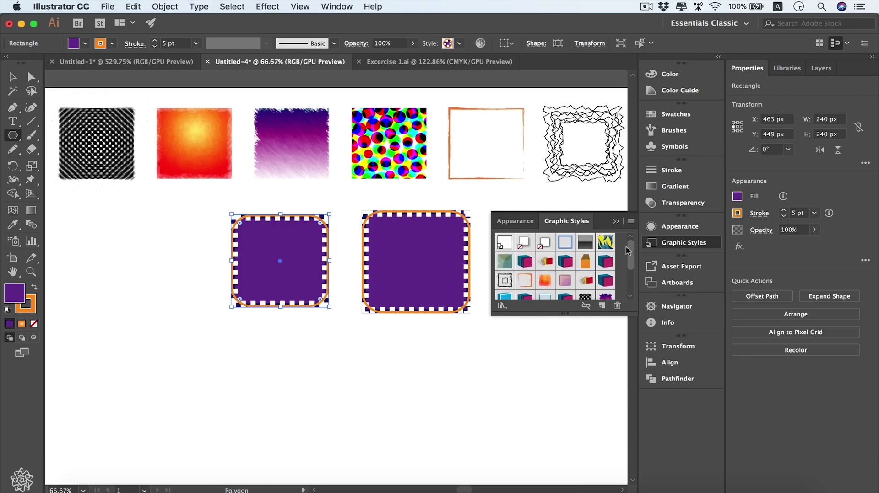
left_click(545, 283)
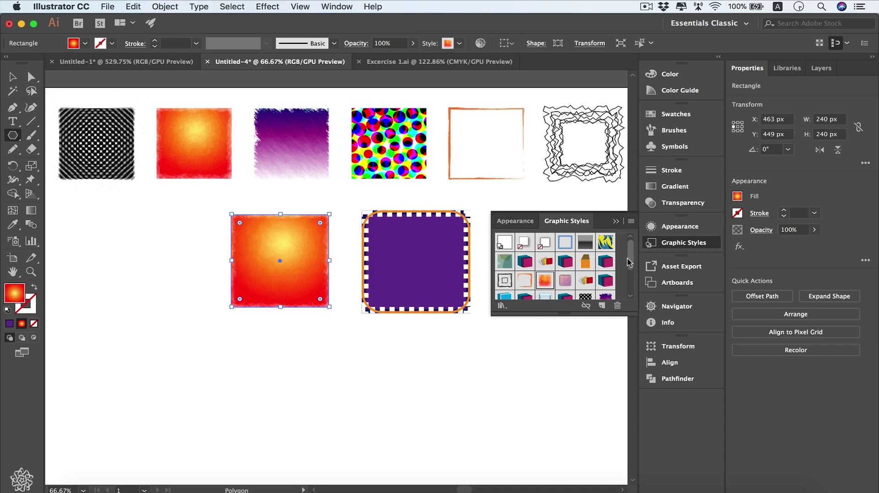
left_click(502, 306)
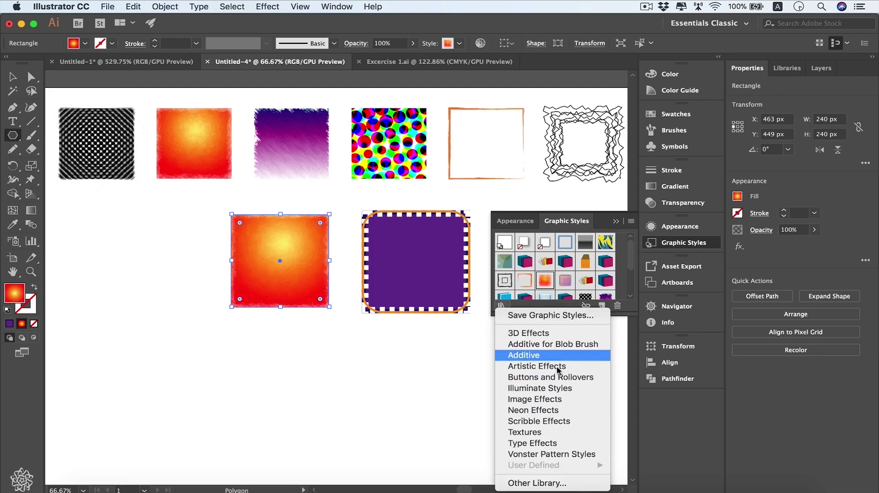
Apply a Neon Effects style, then the Scribble 6 style, to the left square.
left_click(578, 409)
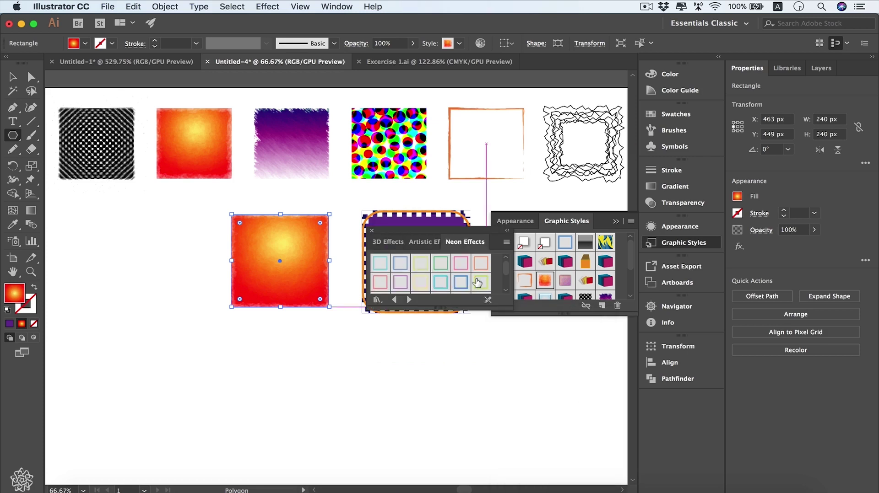
left_click(478, 282)
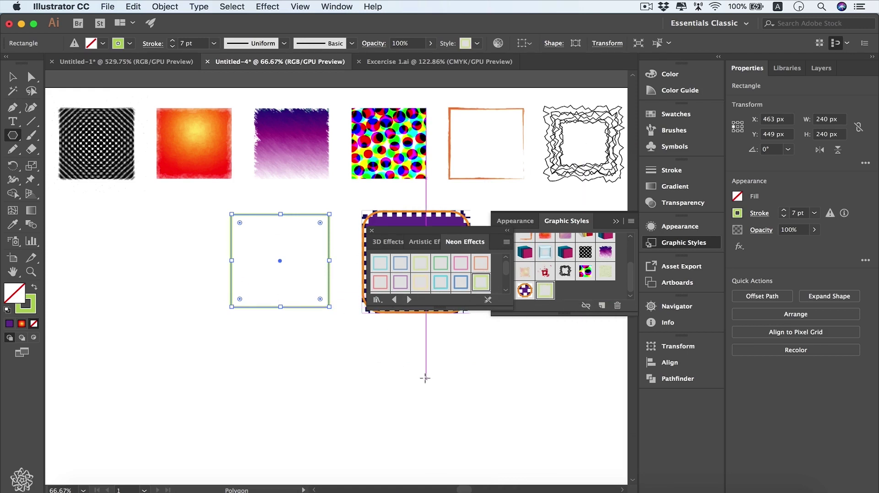
left_click(409, 300)
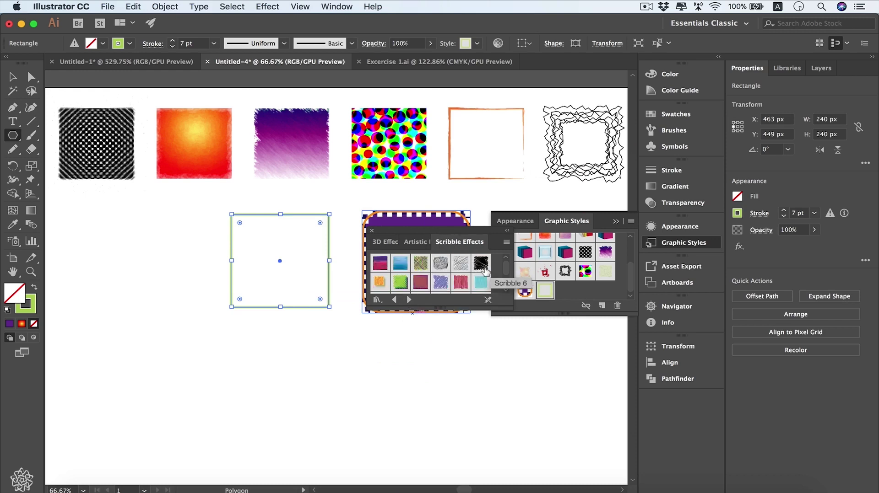
left_click(476, 265)
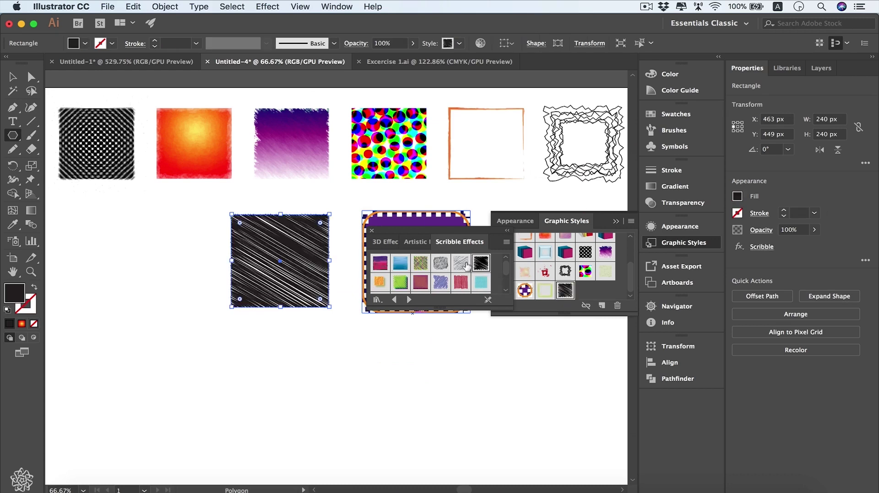
Delete the added Scribble 6 style from the document's Graphic Styles panel.
left_click(501, 268)
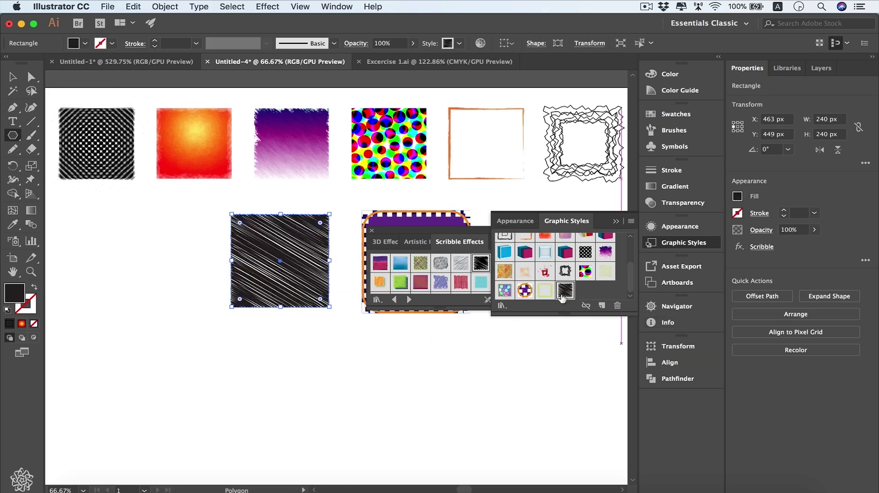
left_click(617, 305)
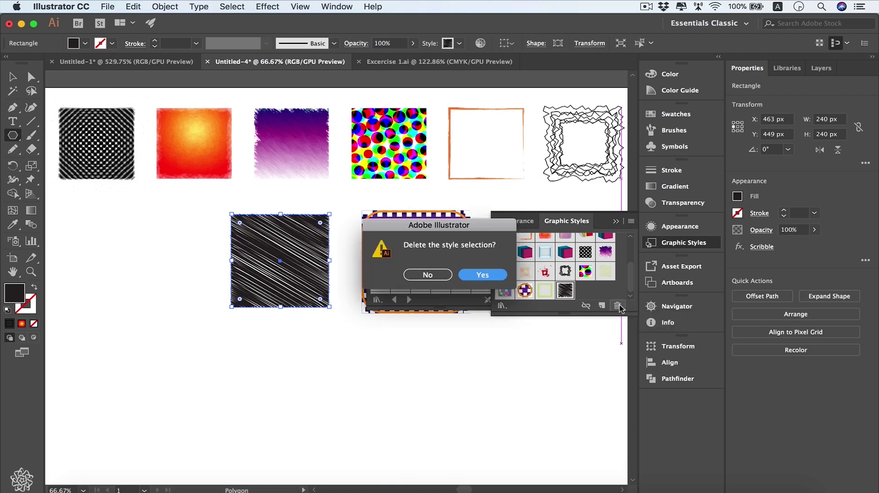
left_click(498, 277)
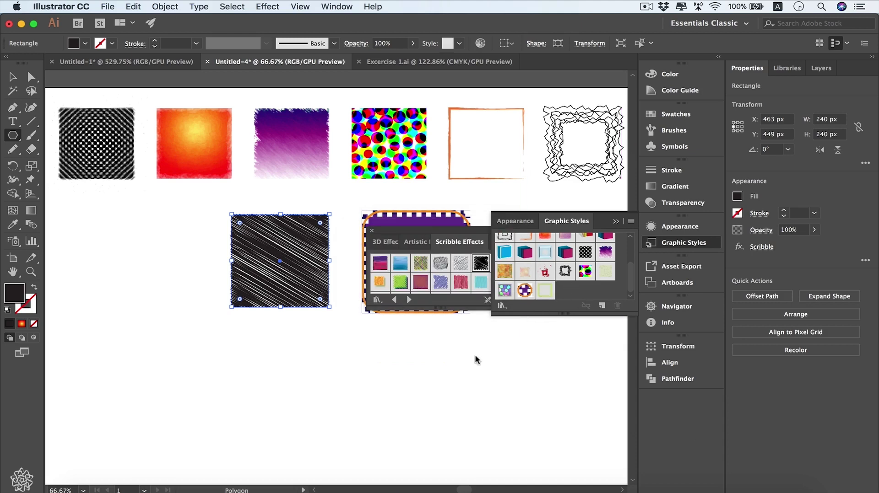
left_click(409, 299)
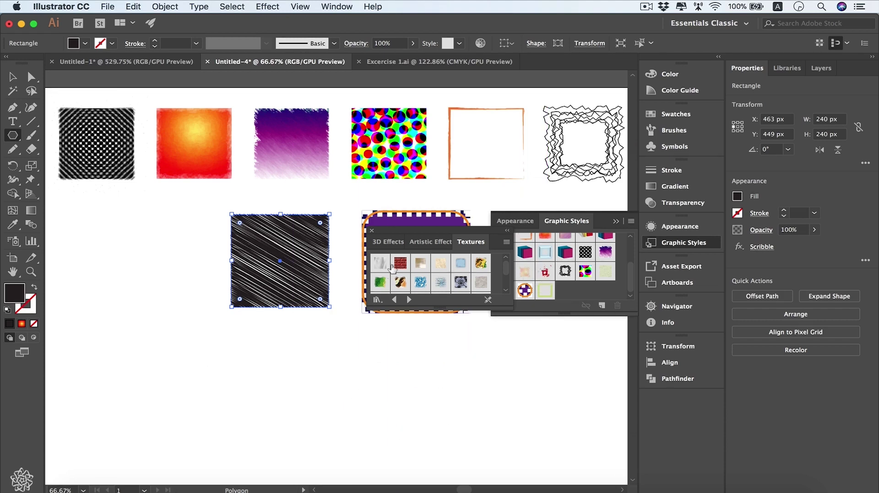
Try brick and green texture styles, then settle on RGB Cobblestone for the left square.
left_click(405, 261)
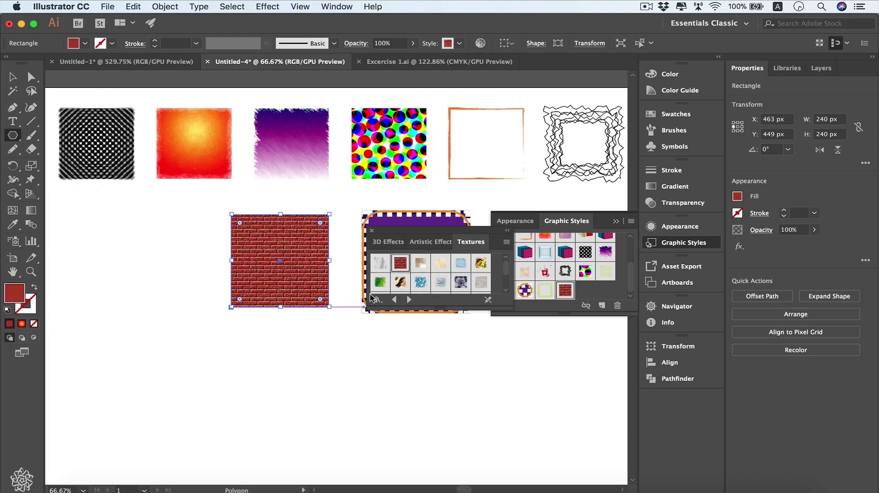
left_click(380, 283)
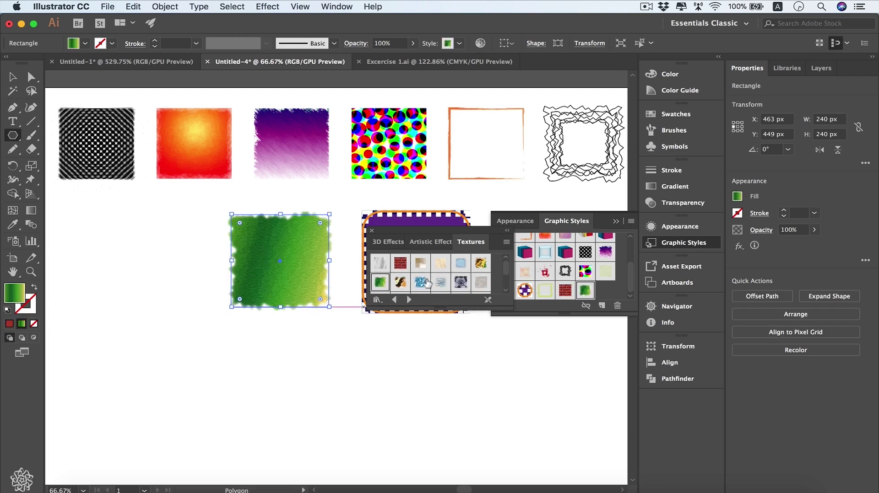
left_click(462, 284)
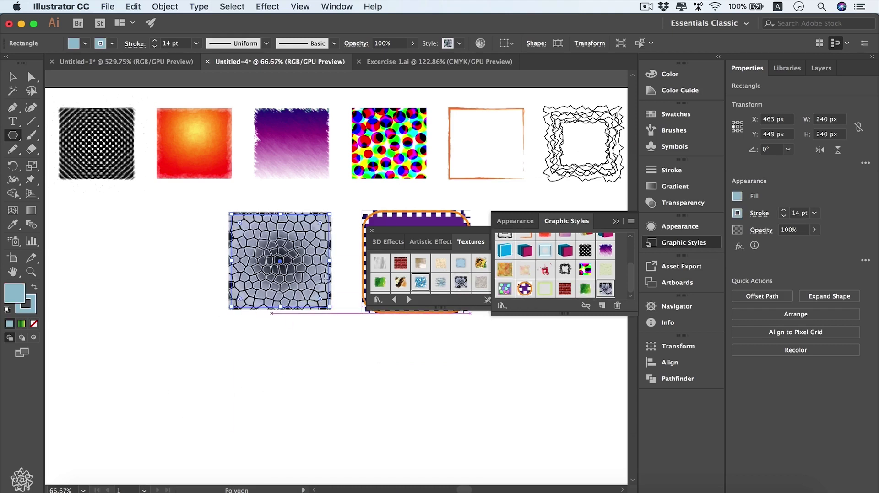
left_click(372, 232)
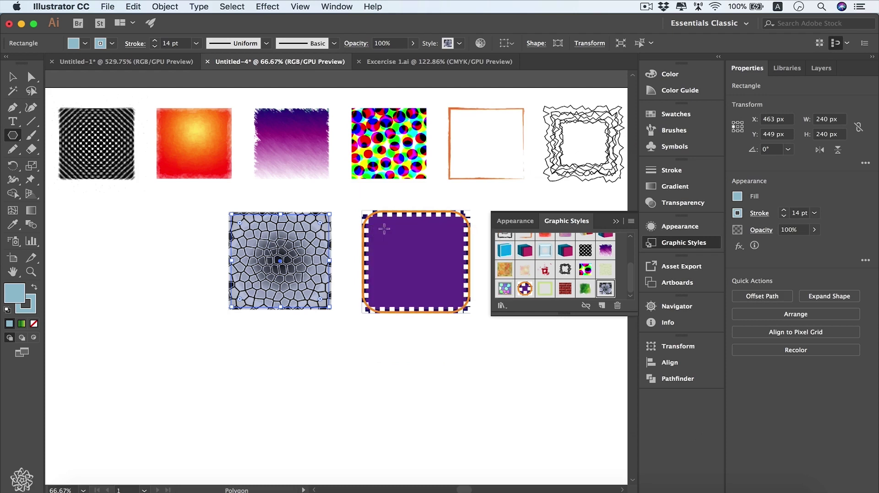
left_click(501, 223)
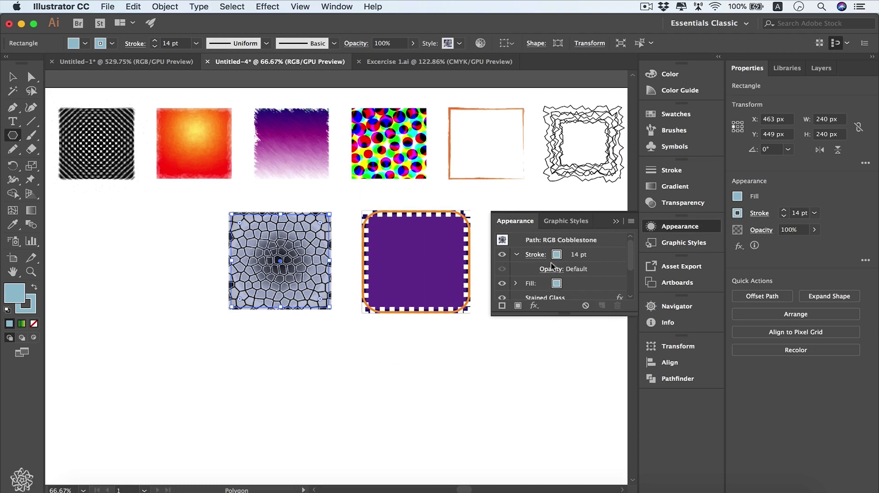
Hide the Neon Glow and Feather effects and copy Stained Glass onto the 14 pt stroke.
left_click_drag(630, 249, 631, 271)
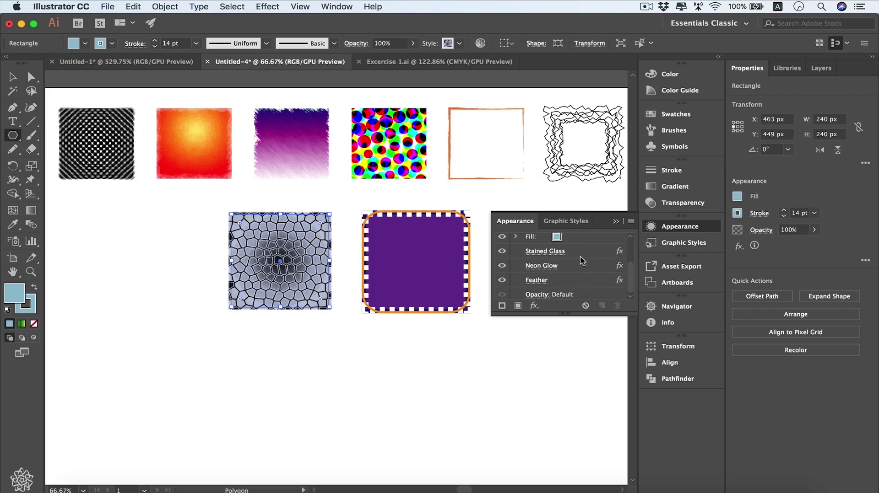
left_click(549, 281)
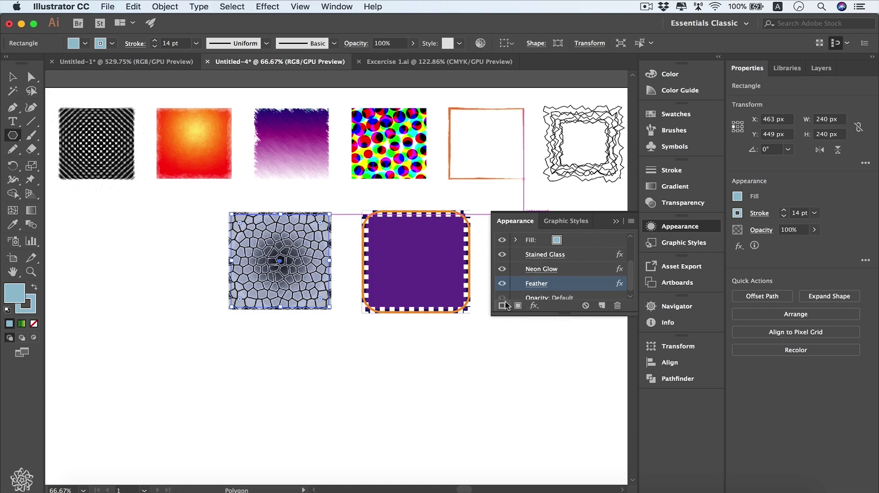
left_click(506, 270)
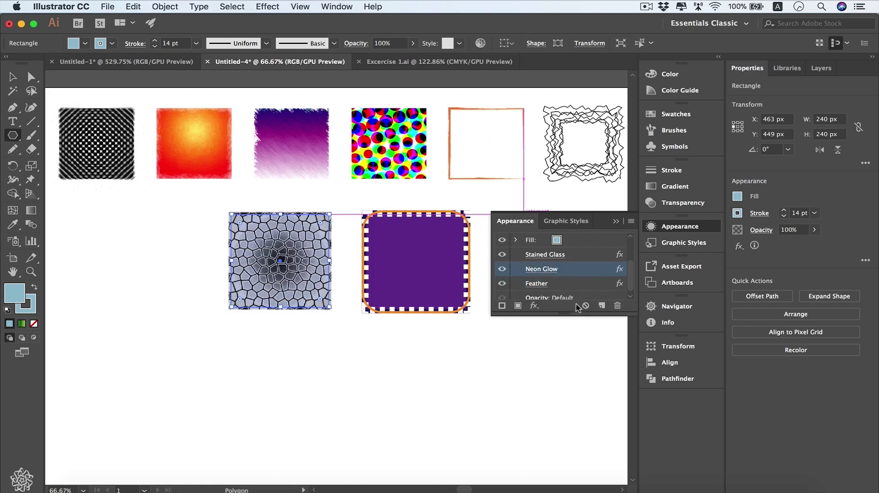
left_click(503, 269)
left_click(503, 284)
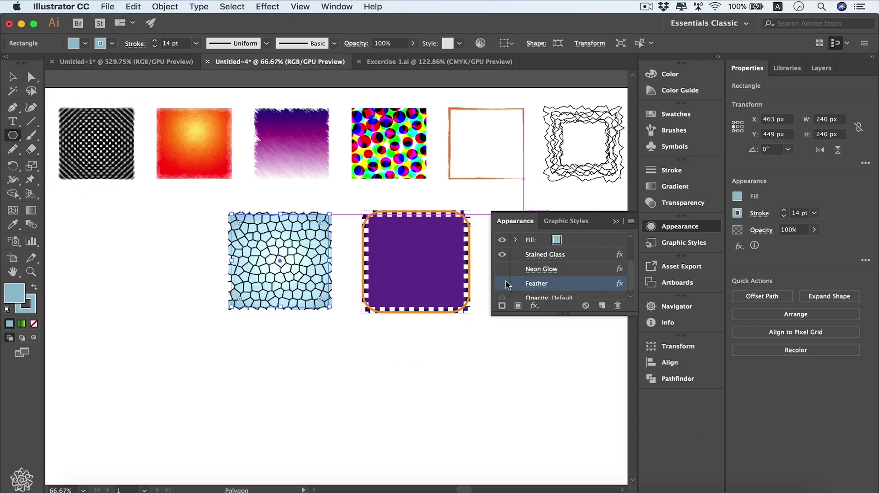
key("alt")
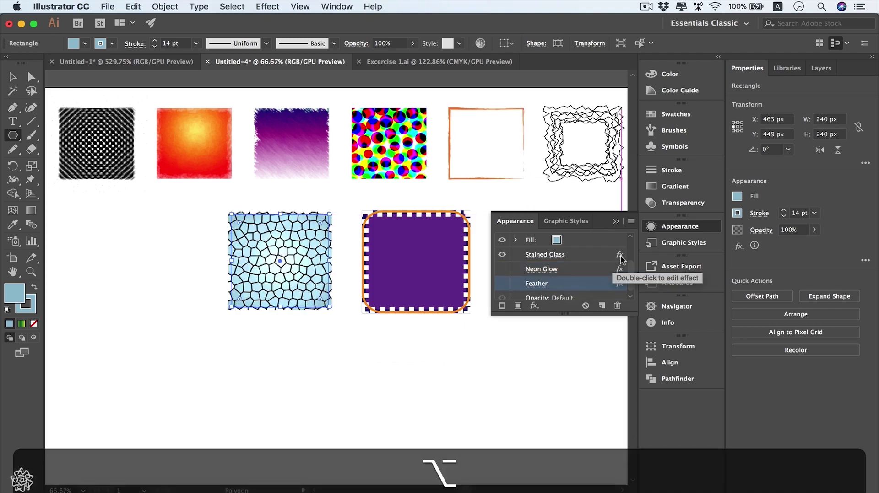
mouse_move(621, 259)
left_mouse_down()
mouse_move(610, 259)
mouse_move(614, 271)
mouse_move(611, 261)
left_mouse_up()
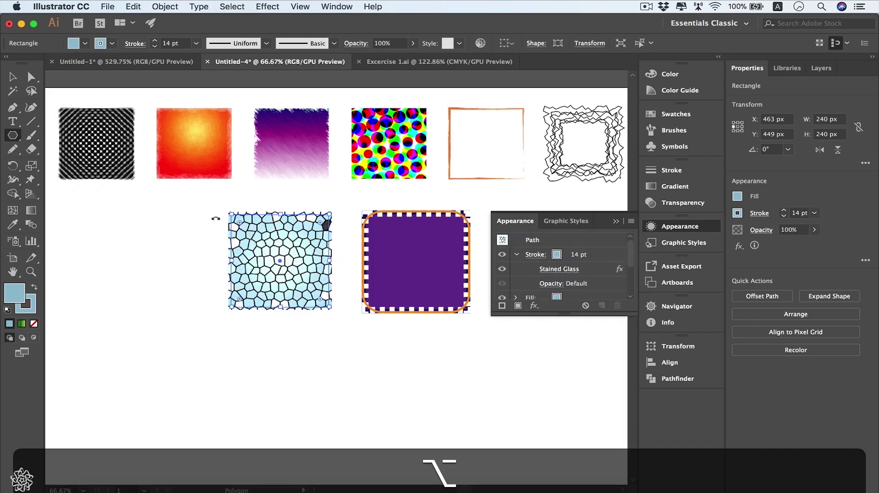